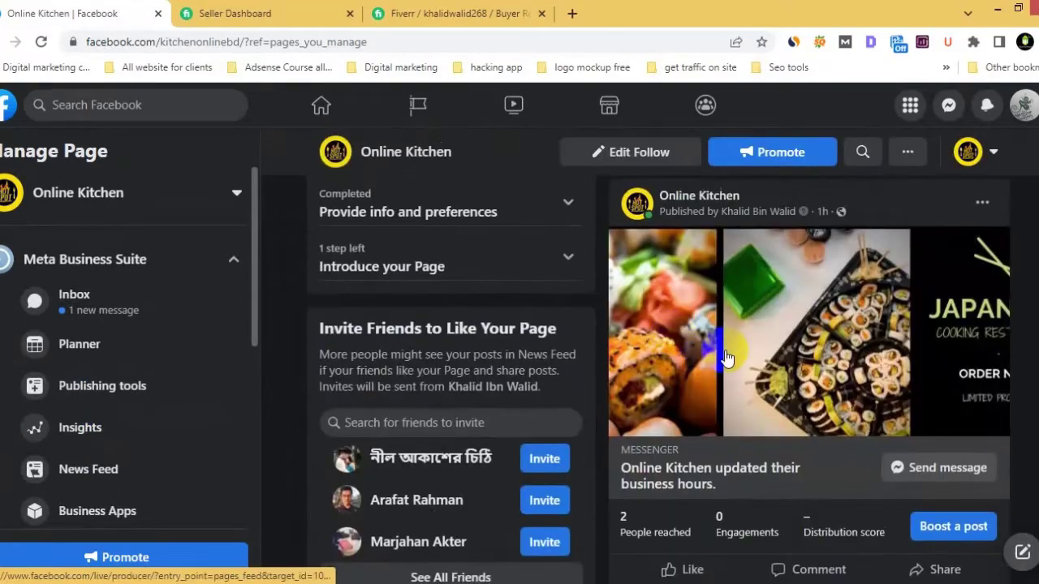
- Switch to interacting as your personal profile
scroll(812, 349, "up", 8)
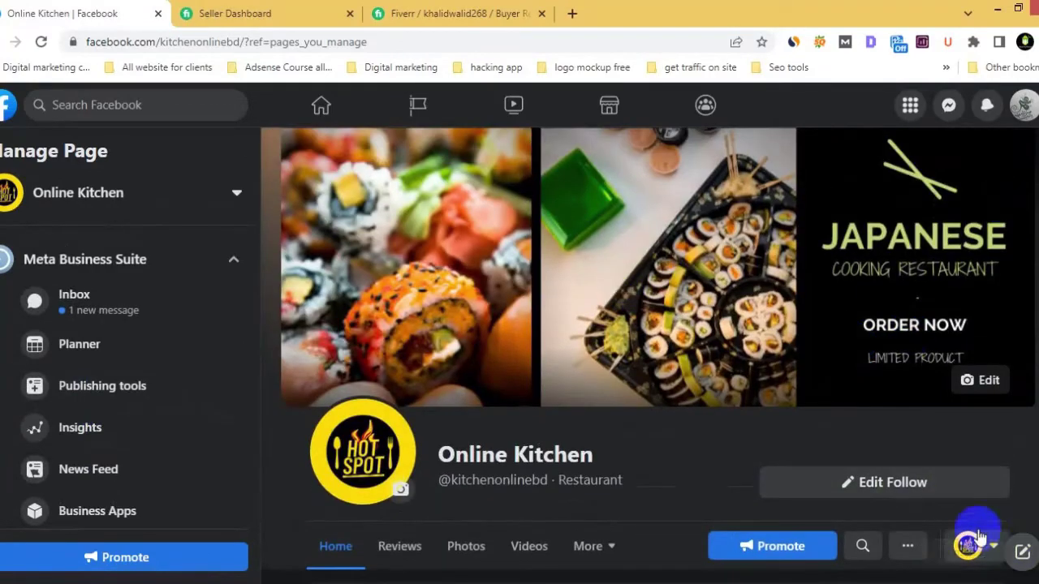
scroll(1003, 455, "down", 3)
left_click(995, 313)
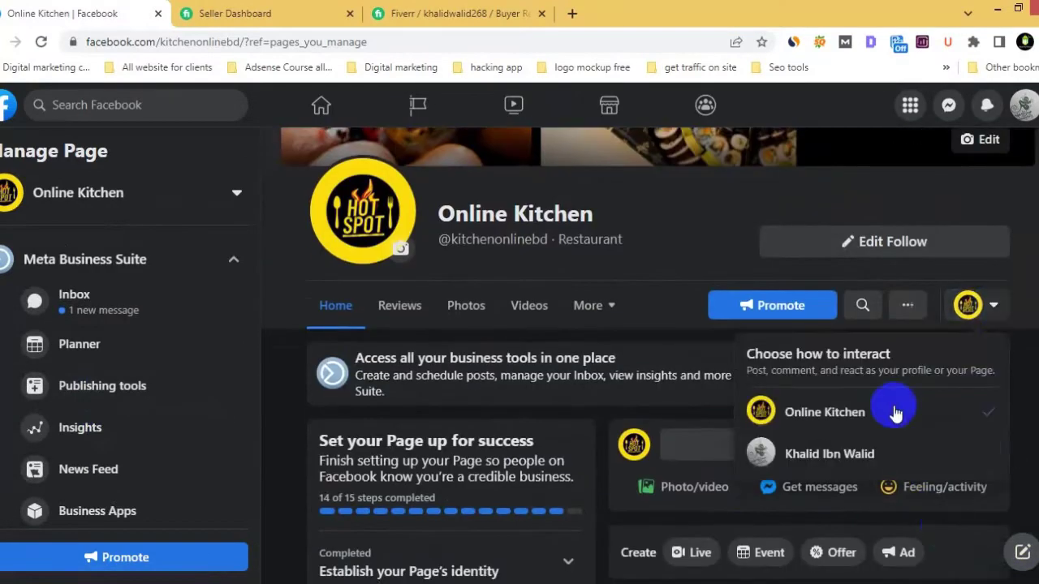
left_click(833, 453)
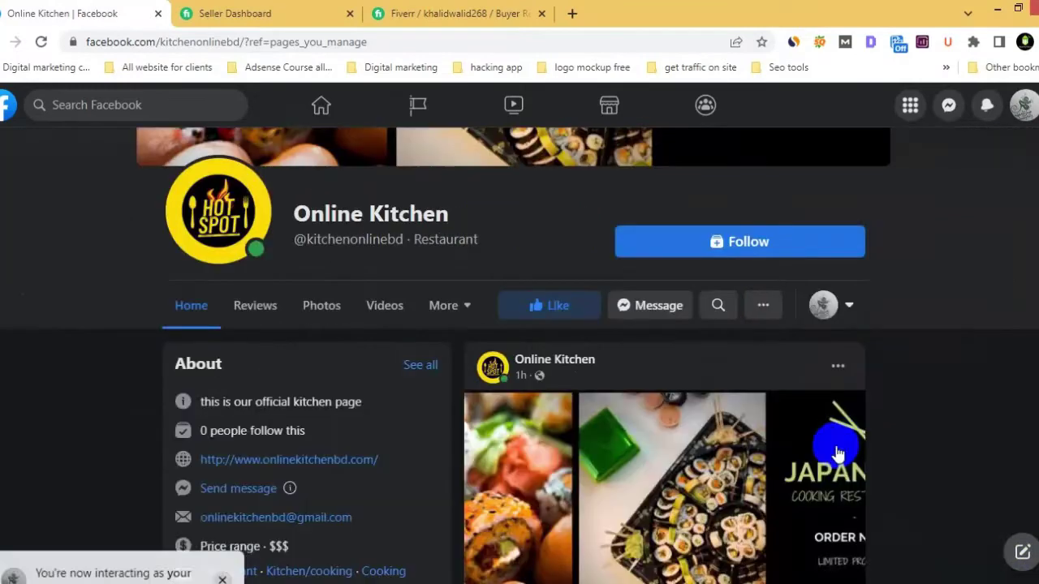
- Like and follow the Online Kitchen page, then start a Messenger chat with it
left_click(531, 307)
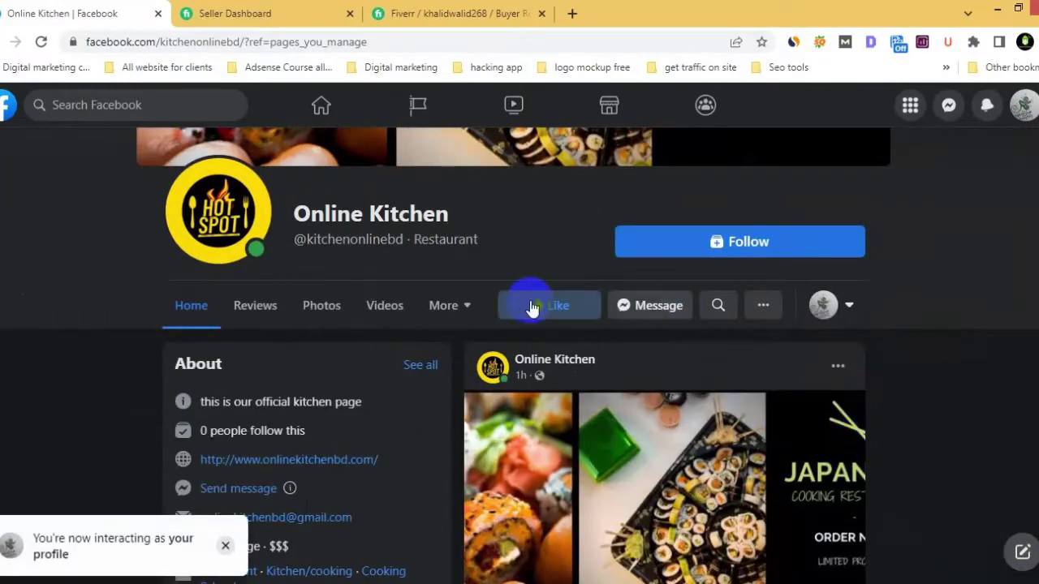
left_click(796, 242)
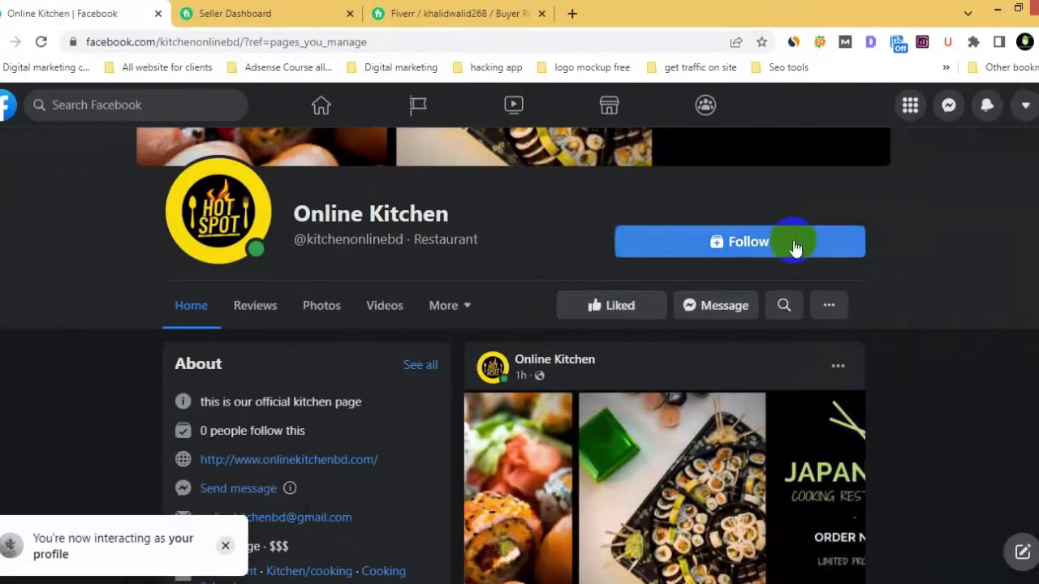
left_click(725, 306)
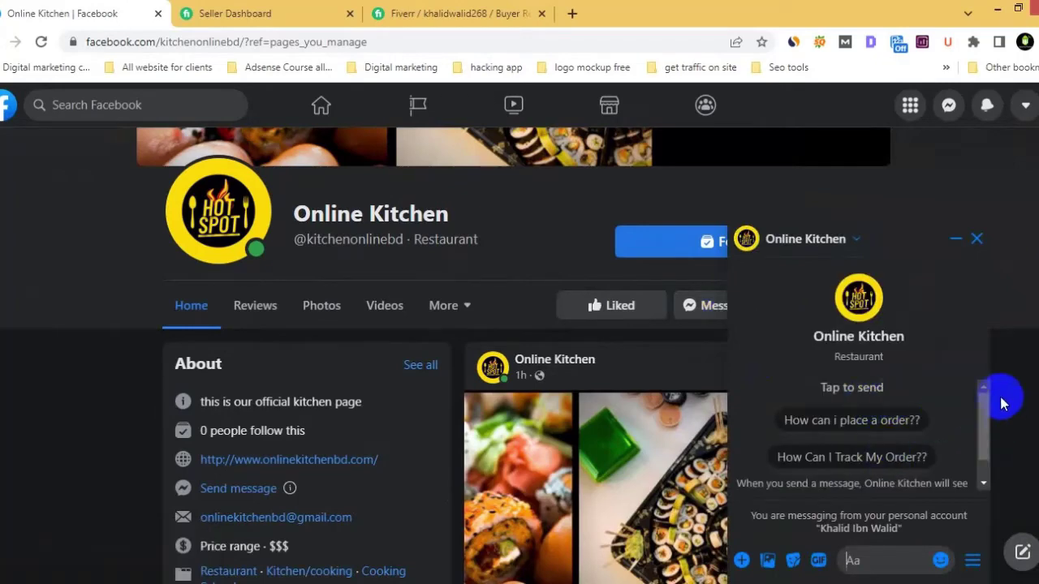
- Send 'How can i place a order??' and 'How Can I Track My Order??', then close the chat
left_click(865, 420)
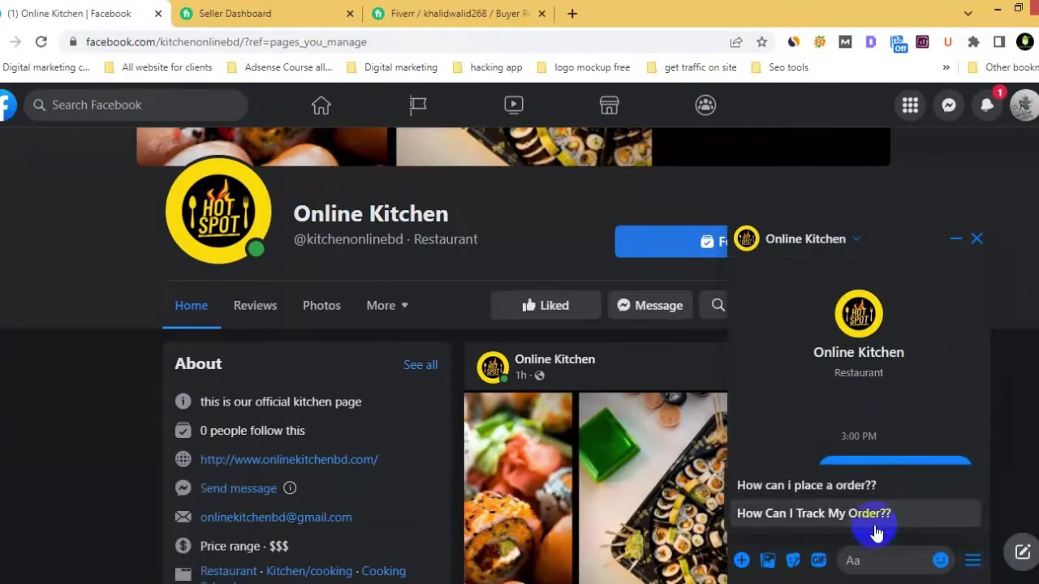
left_click(865, 514)
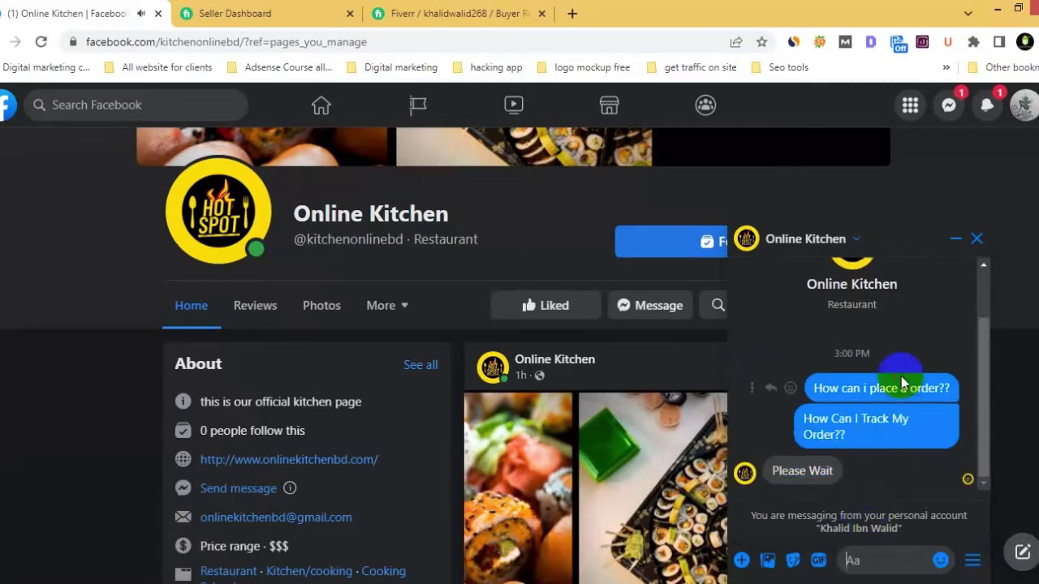
left_click(976, 241)
scroll(592, 382, "down", 5)
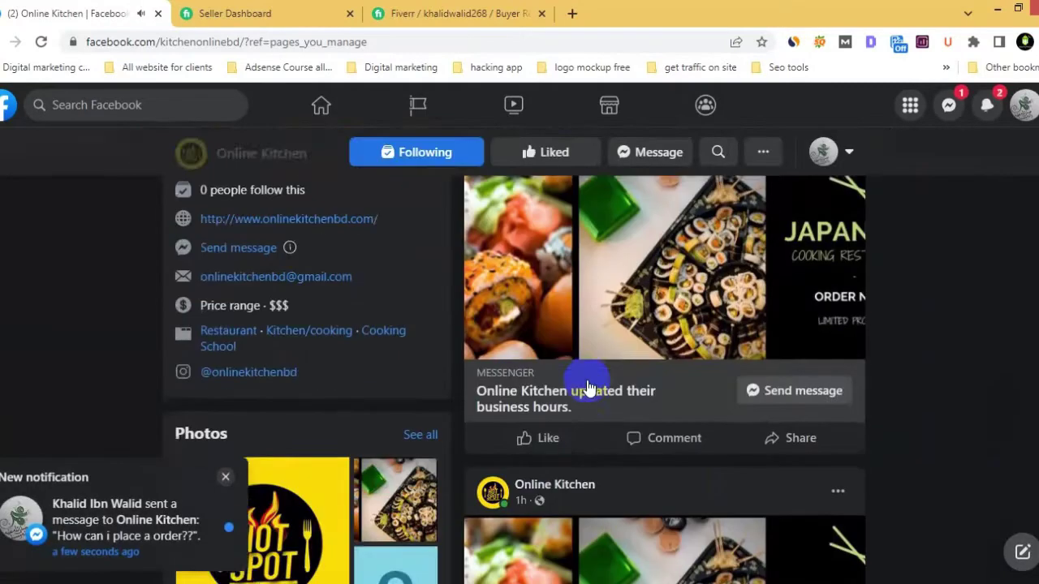
left_click(231, 480)
scroll(519, 434, "down", 8)
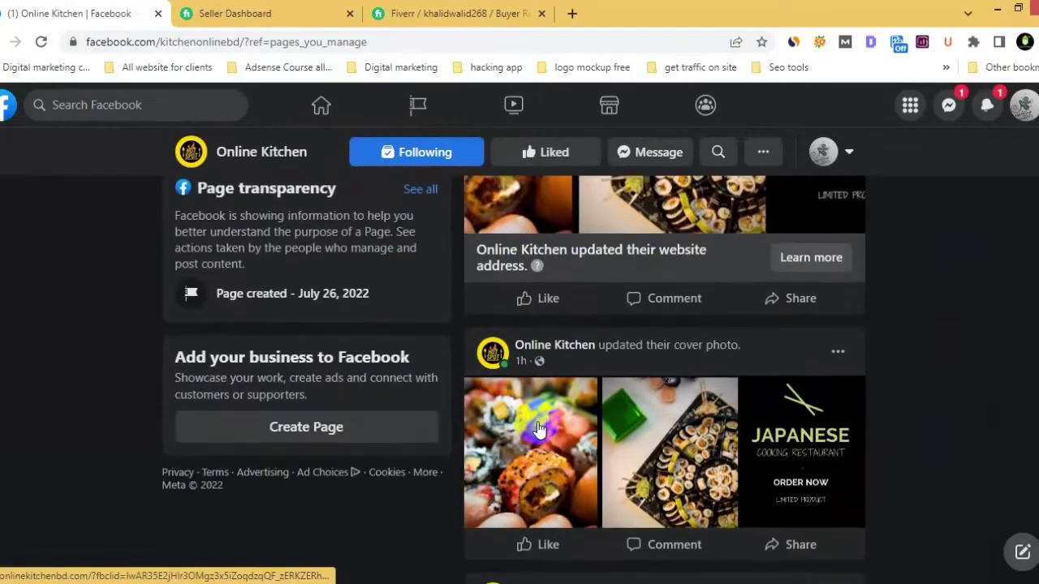
scroll(537, 429, "up", 10)
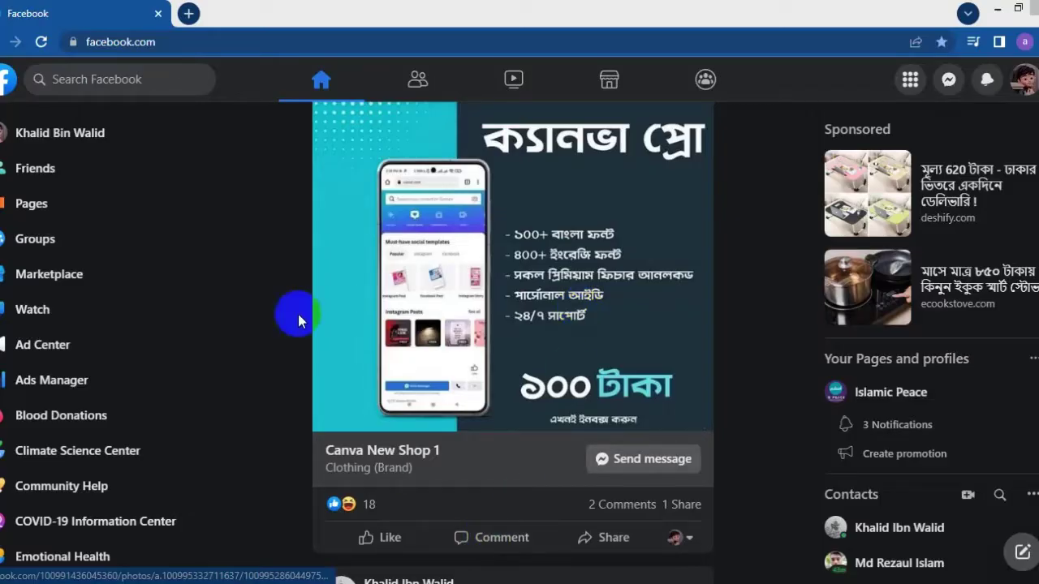
- Start a new page named Online Kitchen with categories Restaurant, Kitchen/cooking and Cooking School
left_click(911, 80)
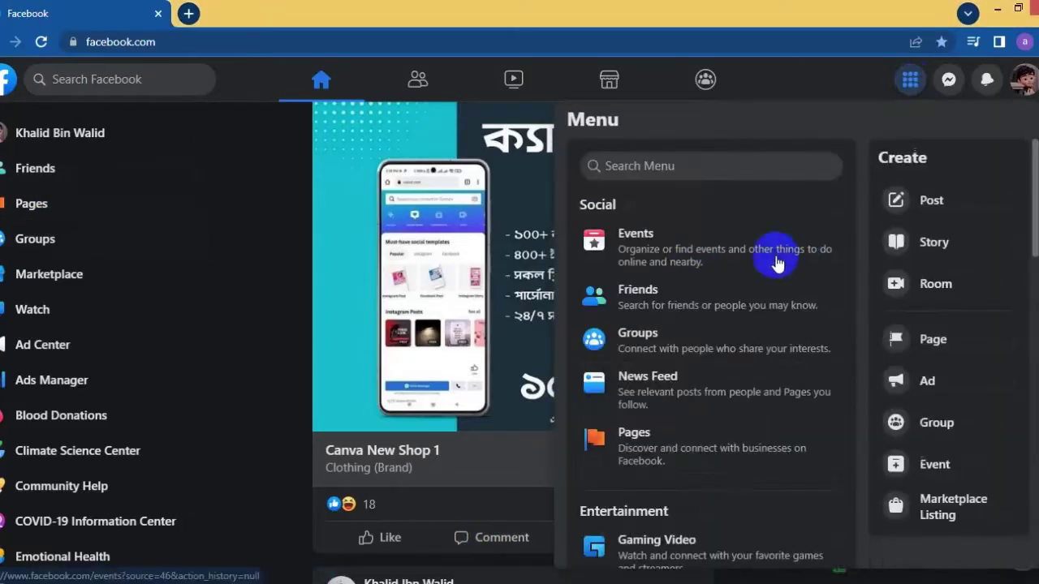
left_click(596, 363)
left_click(140, 338)
left_click(173, 236)
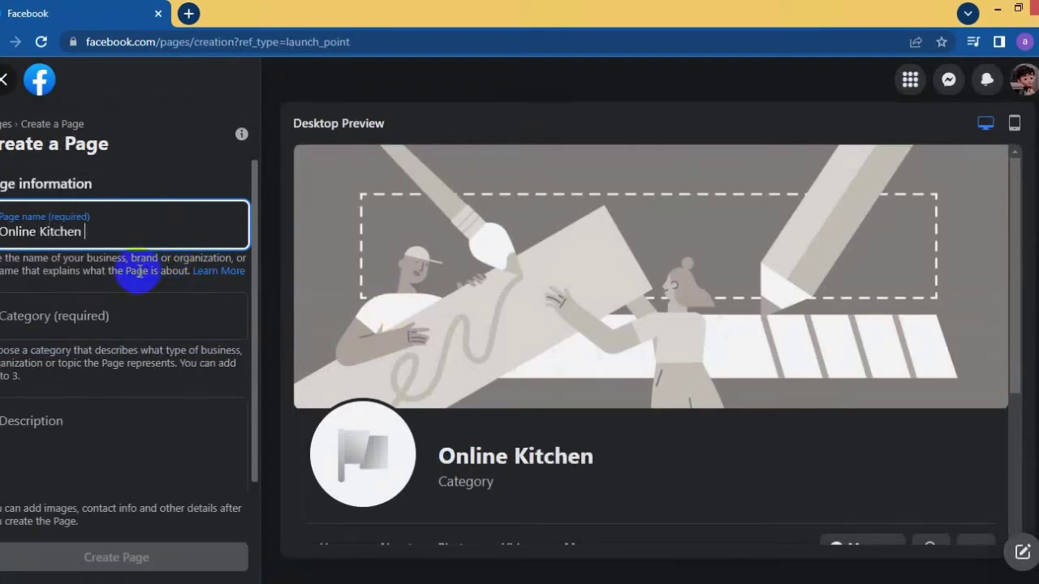
left_click(81, 315)
type("res")
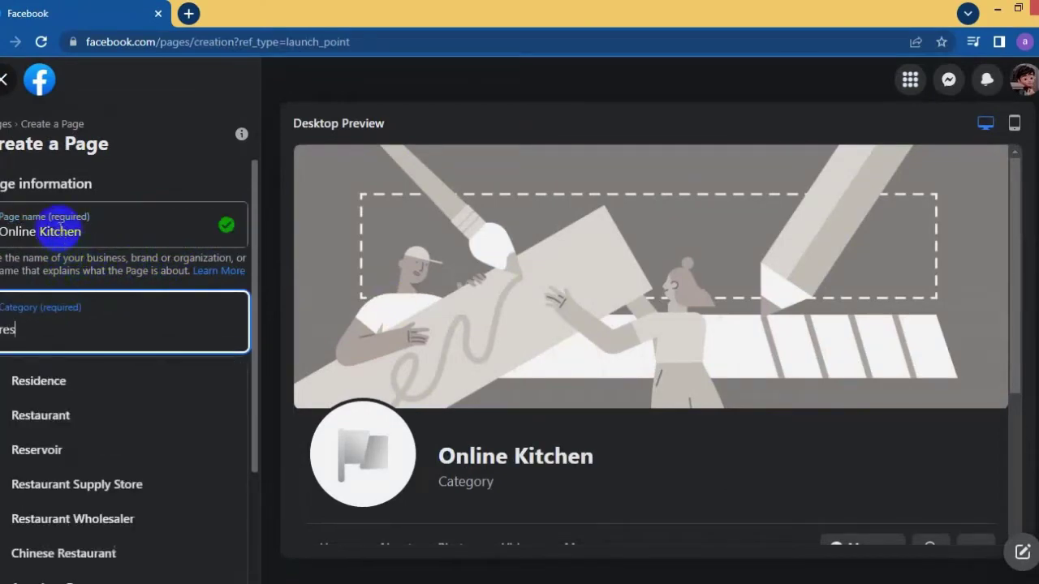
left_click(98, 415)
type("recipe")
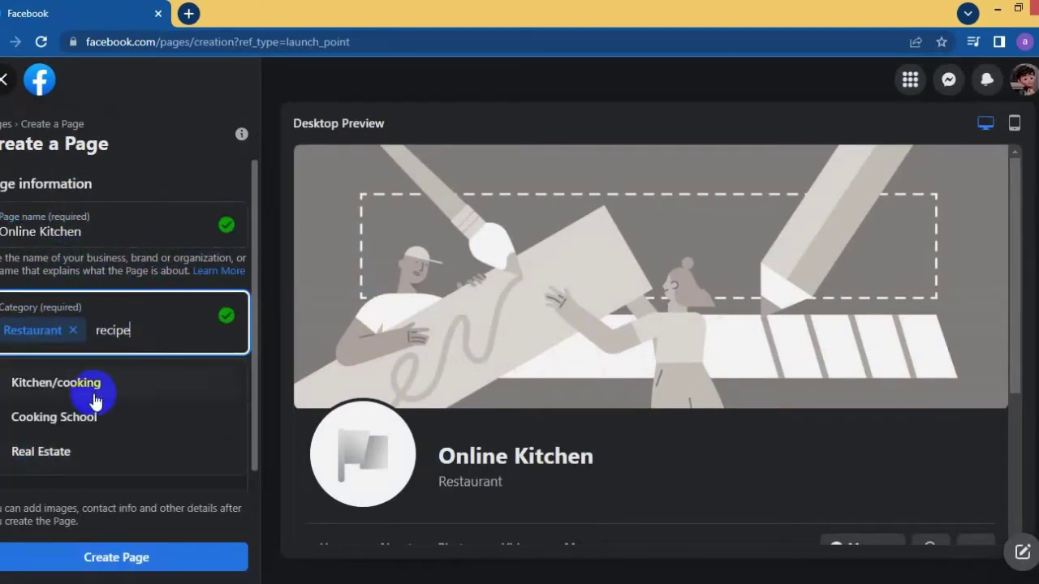
left_click(133, 390)
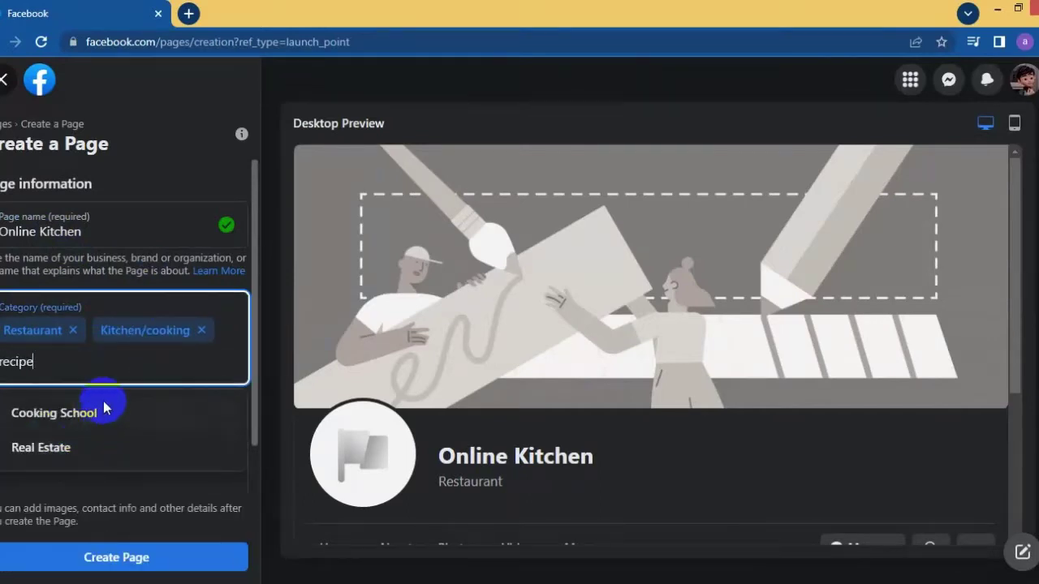
left_click(103, 408)
- Add the description 'this is our official kitchen page' and create the page
left_click(99, 431)
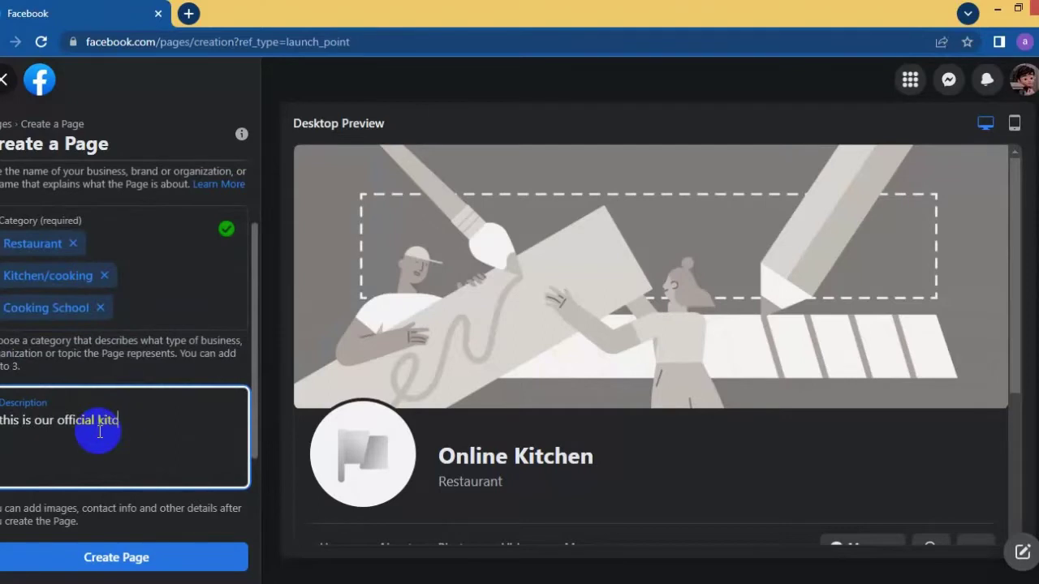
type("this is our official kitchen page")
left_click(72, 560)
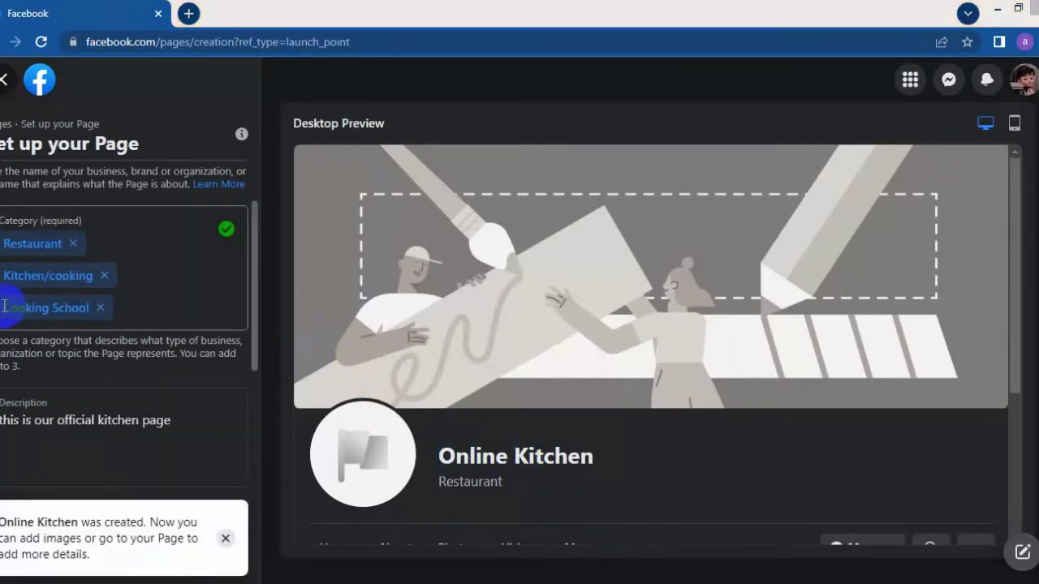
- Set the HOT SPOT logo as profile photo and the sushi image as cover photo, then save
scroll(70, 366, "down", 4)
left_click(139, 203)
double_click(158, 128)
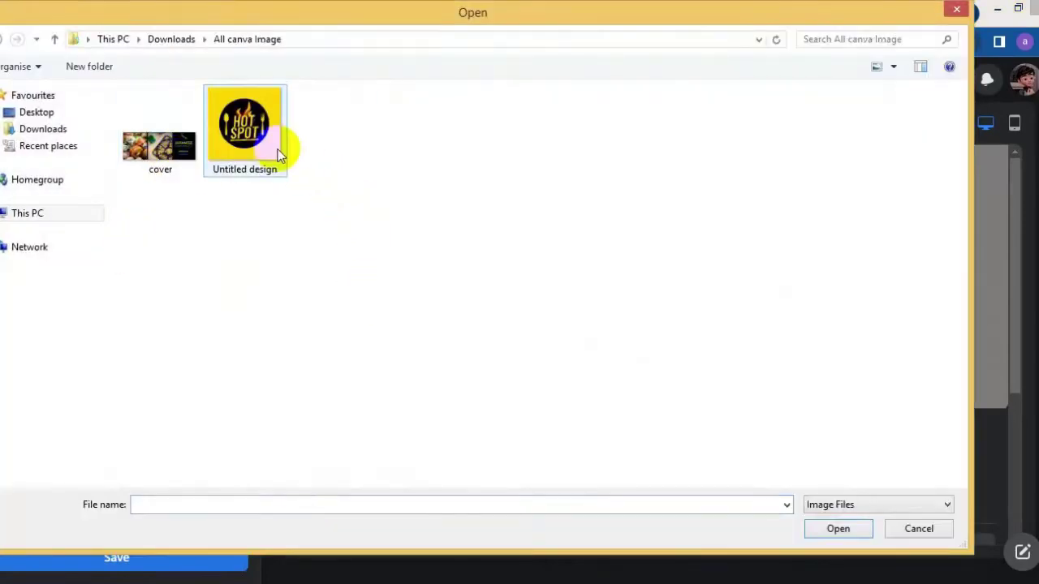
double_click(243, 130)
left_click(57, 451)
double_click(174, 146)
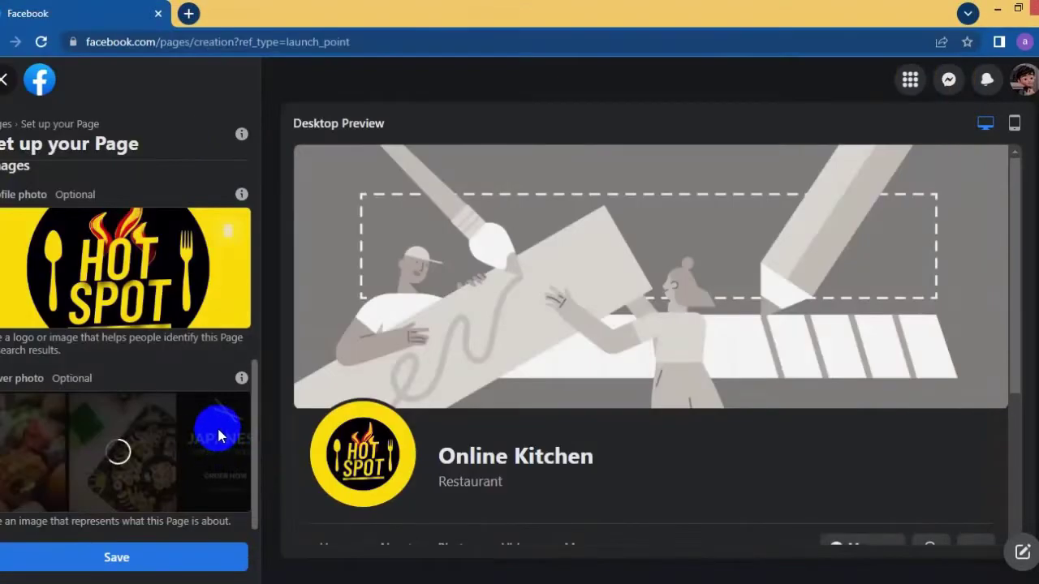
left_click(122, 557)
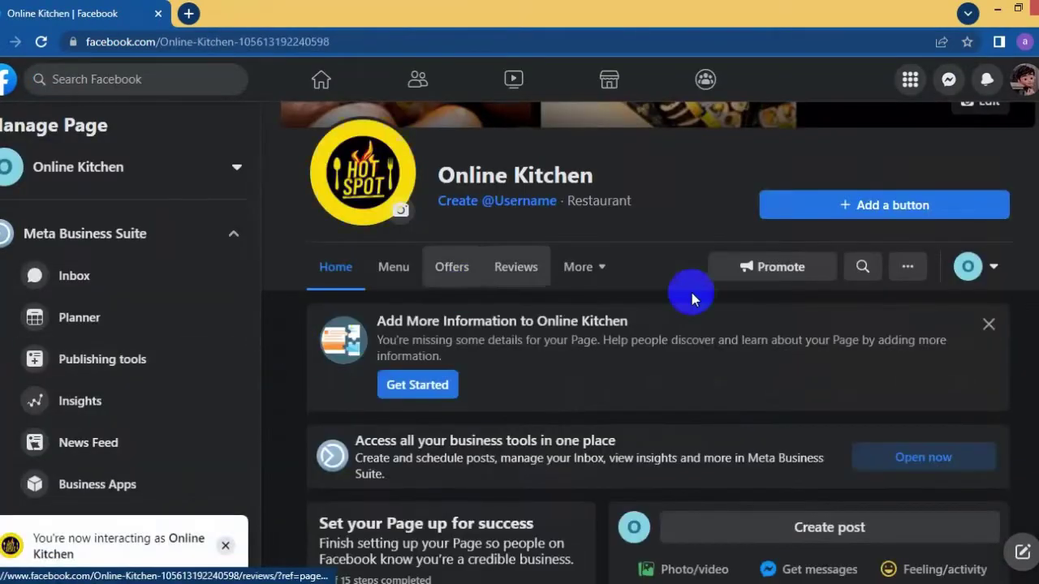
scroll(390, 344, "down", 4)
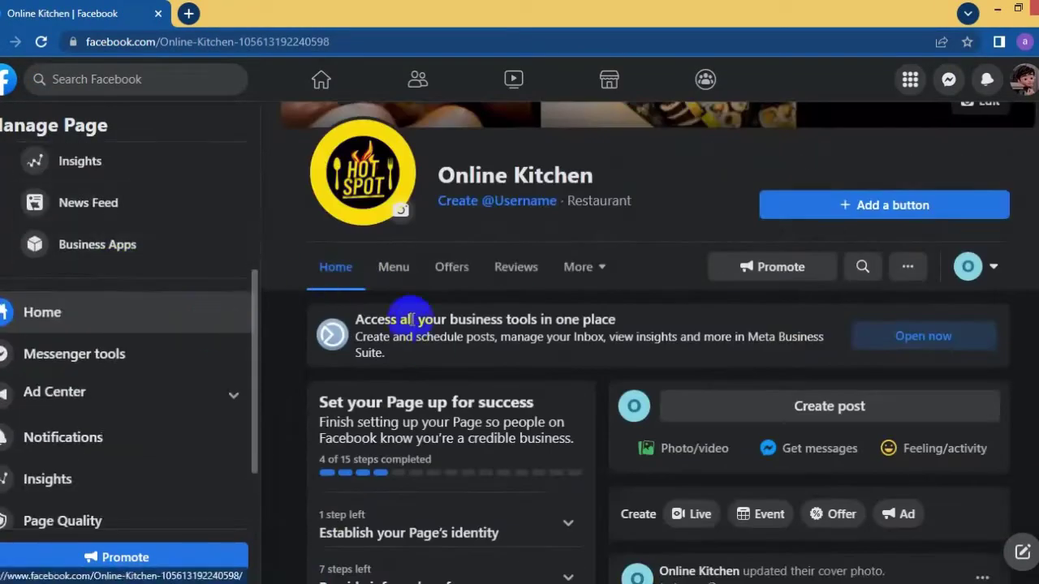
scroll(410, 319, "down", 5)
scroll(526, 186, "up", 1)
left_click(565, 205)
scroll(425, 301, "down", 2)
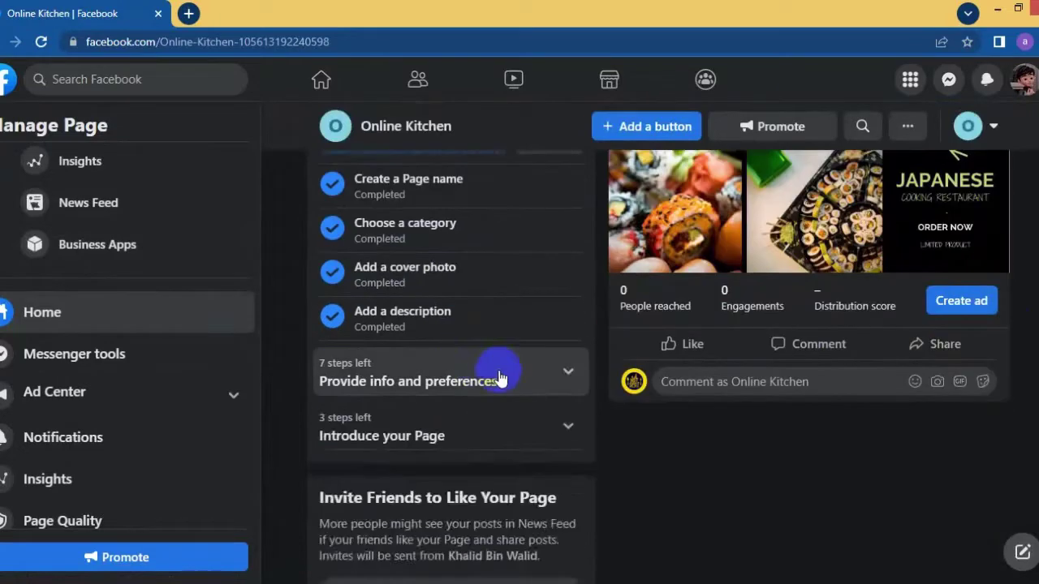
left_click(501, 378)
left_click(463, 296)
left_click(330, 357)
type("www.")
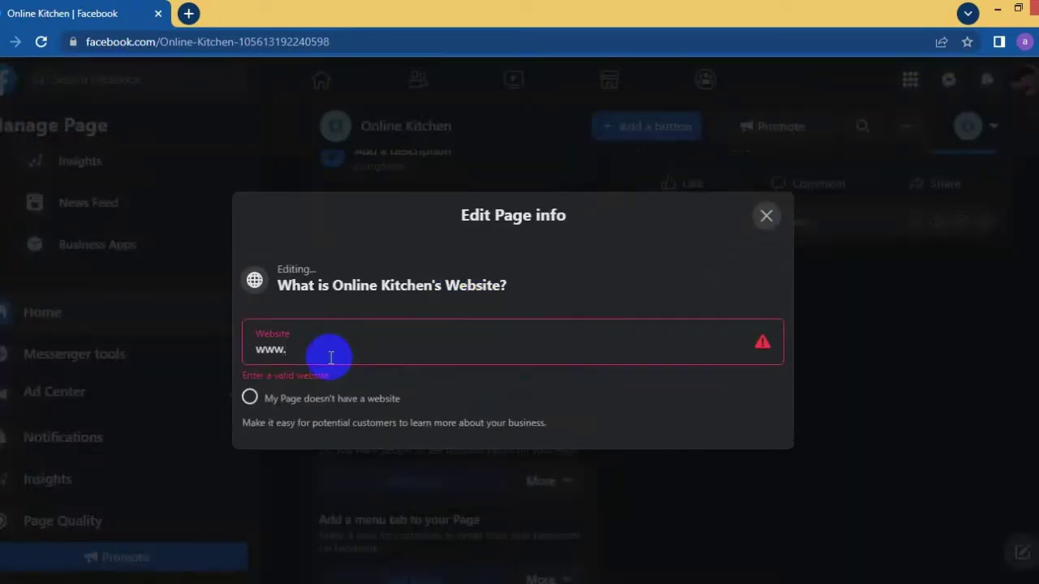
type("onlinekitchenbd.com")
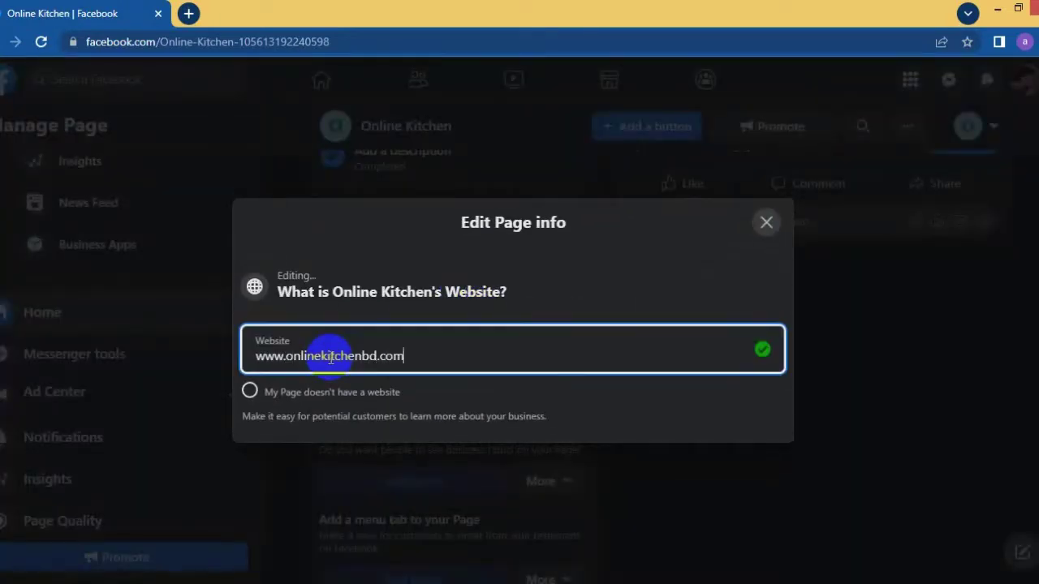
left_click(759, 224)
- Save a location with a Dhaka street address, city Dhaka, Bangladesh and ZIP code 1204
left_click(424, 308)
left_click(366, 319)
type("dhaka")
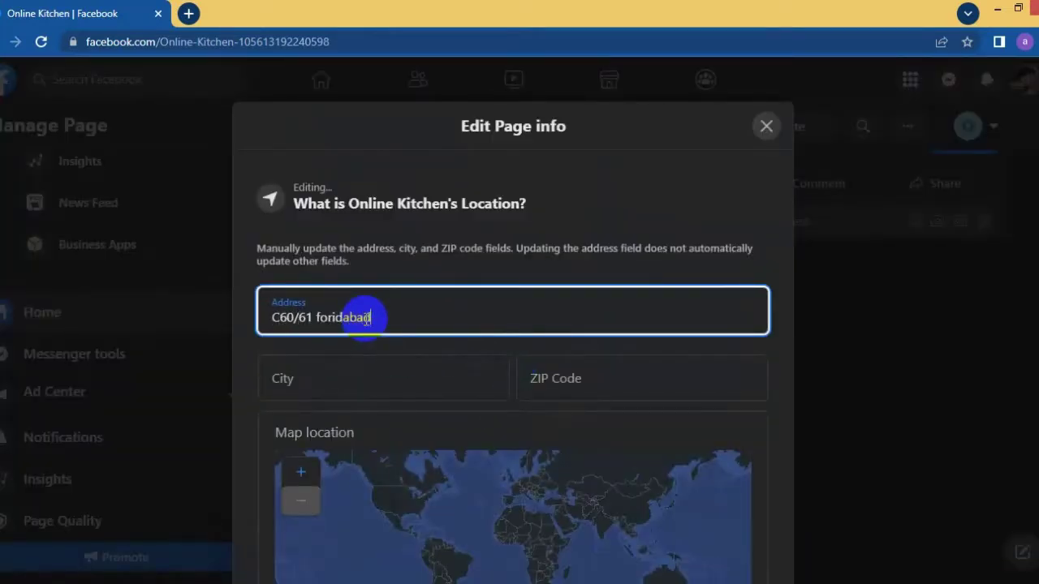
key("Tab")
type("dhaka")
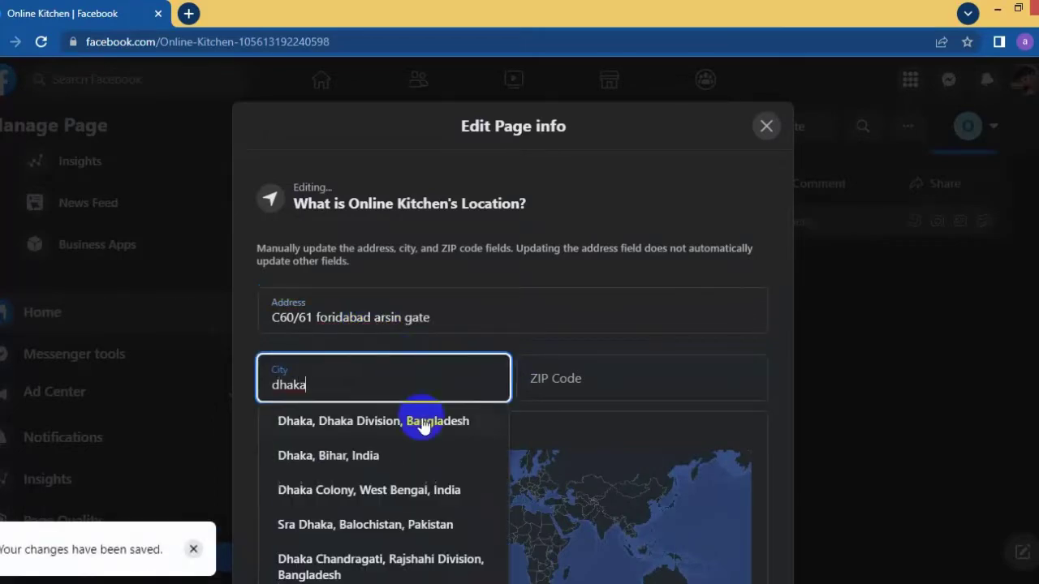
left_click(426, 422)
left_click(593, 378)
type("1204")
scroll(394, 422, "down", 3)
left_click(734, 556)
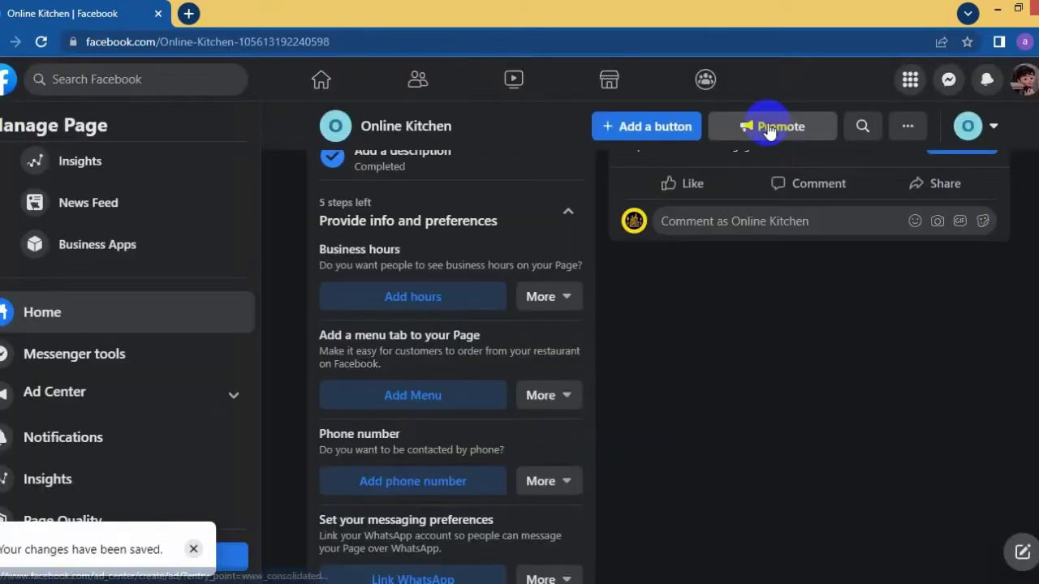
- Save business hours and a menu tab offering delivery, pickup and dine-in
left_click(417, 313)
left_click(767, 176)
left_click(422, 308)
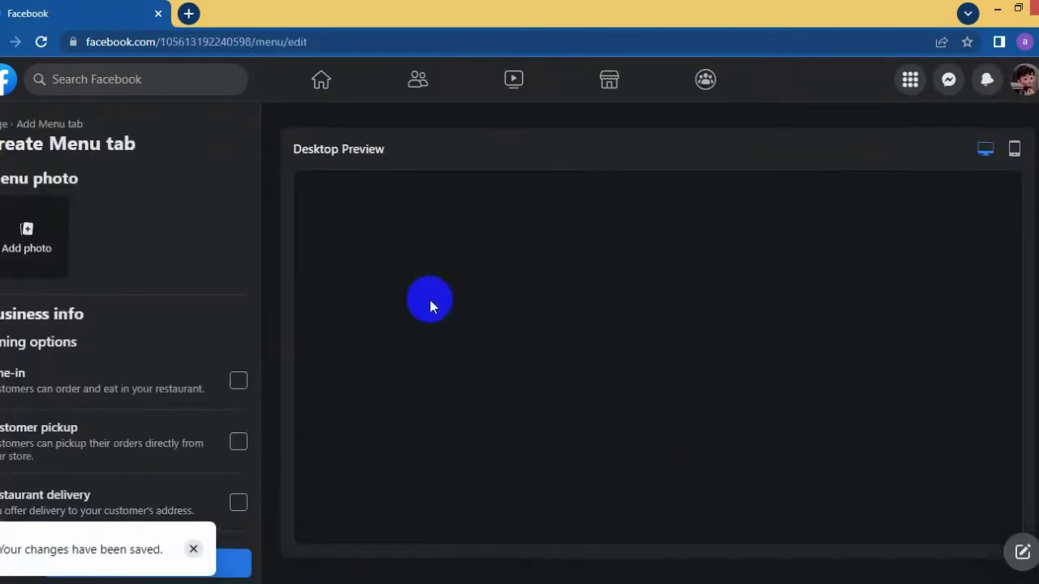
left_click(237, 503)
left_click(238, 441)
left_click(238, 380)
left_click(213, 568)
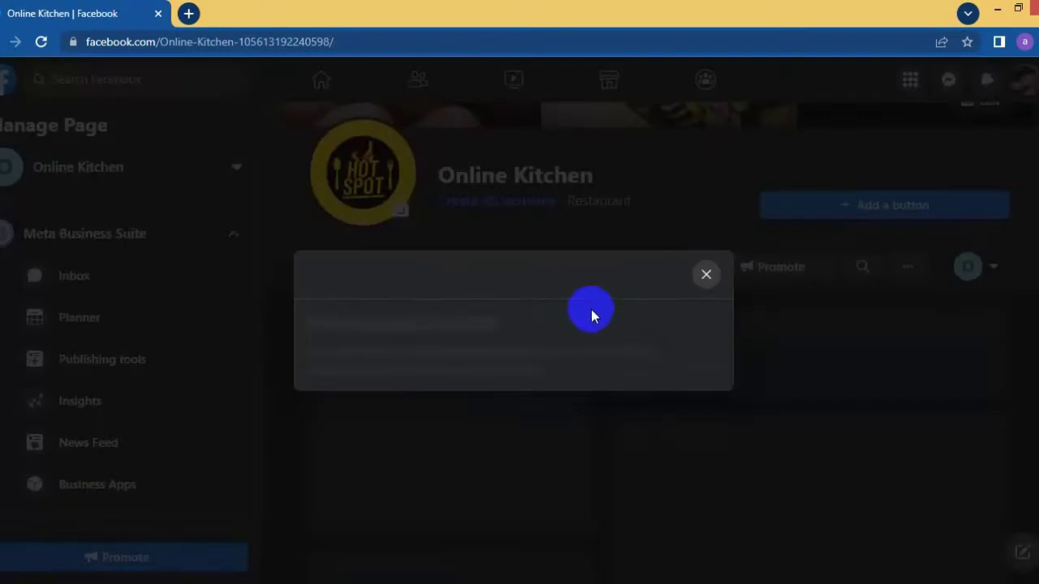
- Clear the menu tab and phone number checklist steps and skip messaging preferences
left_click(706, 274)
left_click(539, 315)
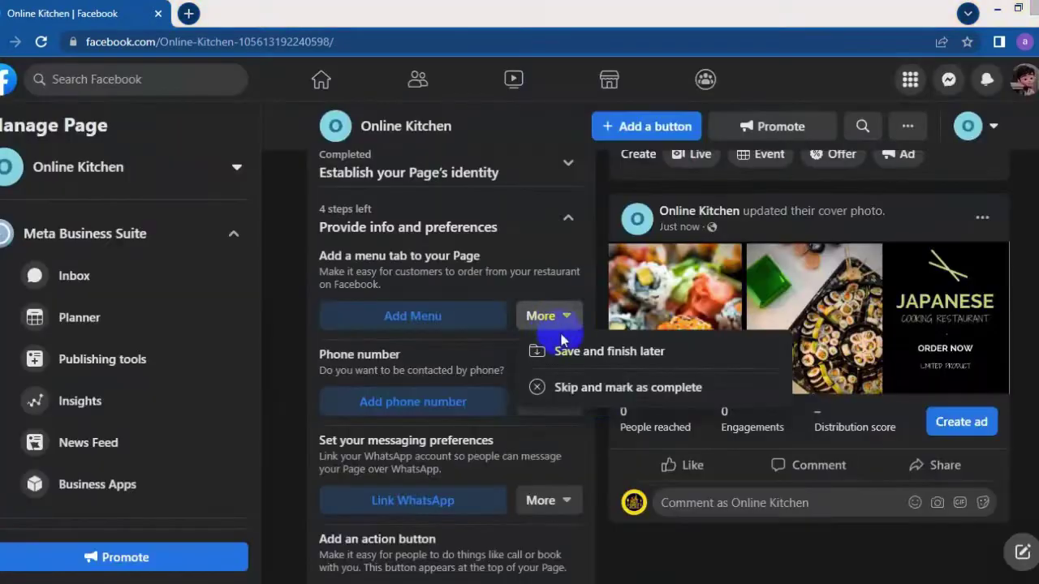
left_click(489, 305)
left_click(549, 313)
left_click(538, 386)
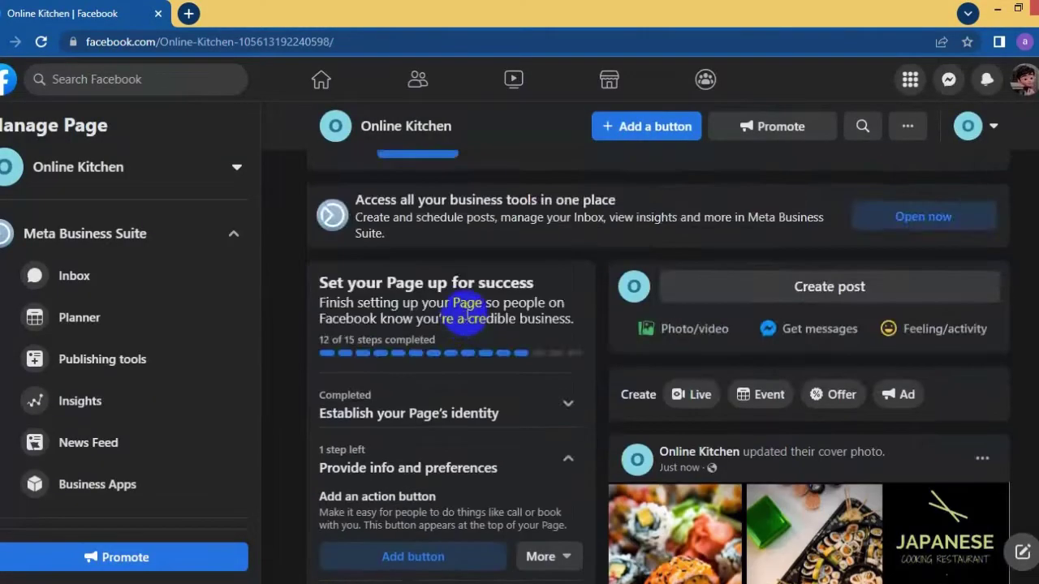
- Add a Call Now action button and skip the invite-friends step
left_click(452, 318)
left_click(513, 376)
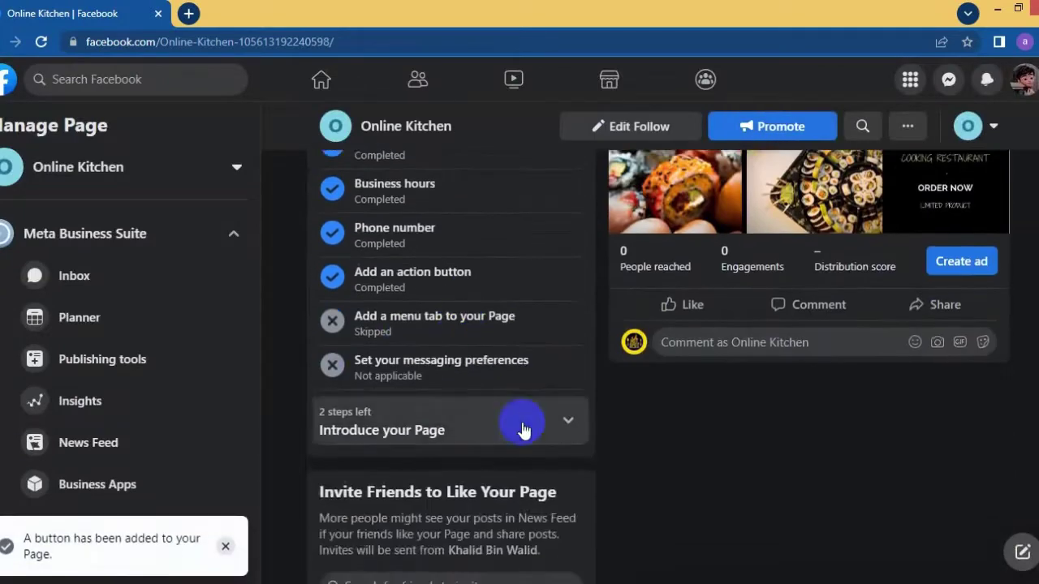
scroll(524, 427, "down", 2)
left_click(529, 269)
left_click(531, 354)
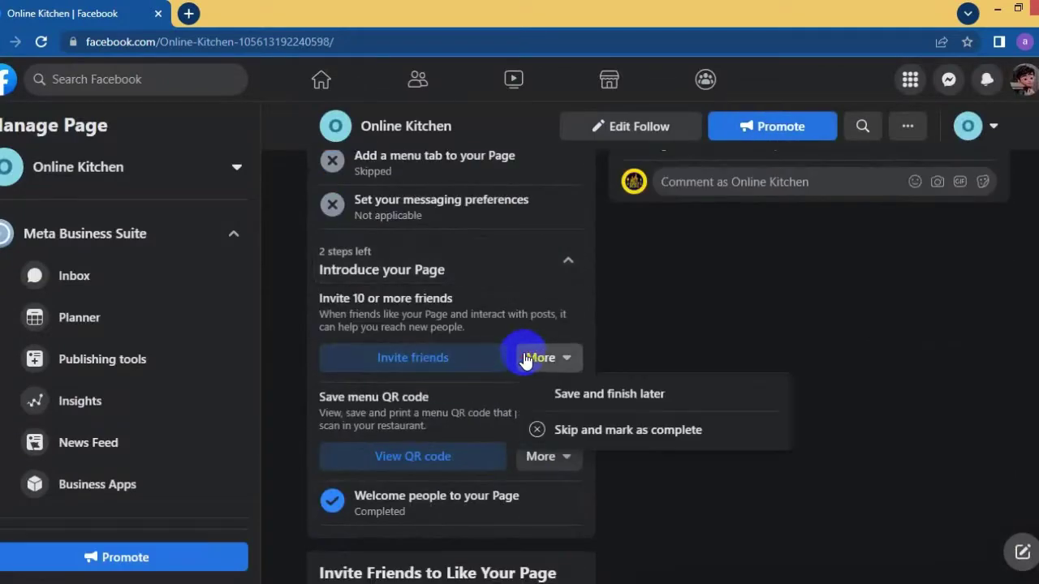
left_click(641, 430)
- Download the menu QR code poster, return to the page, and skip the QR code step
left_click(431, 365)
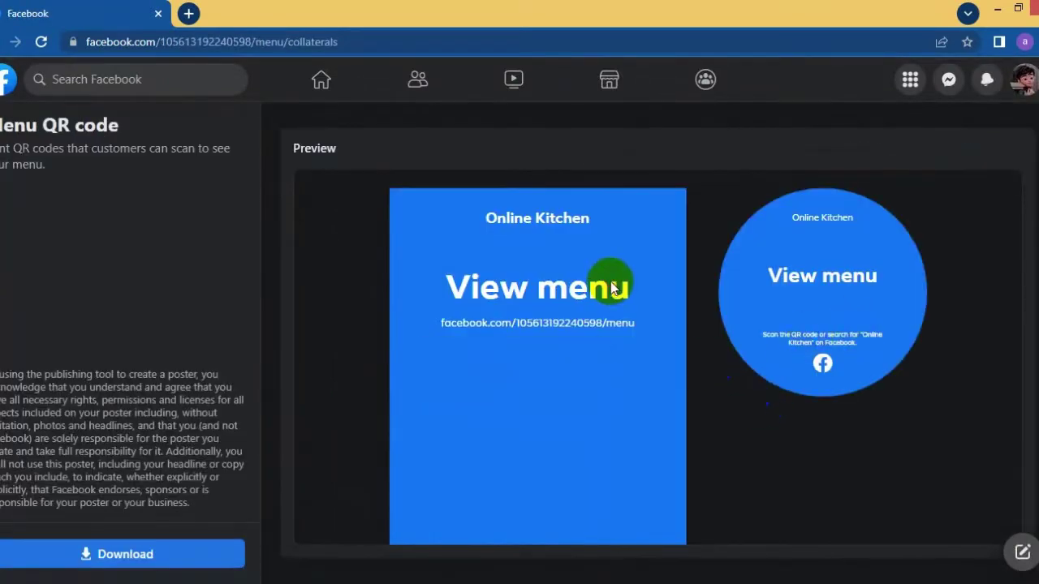
left_click(195, 552)
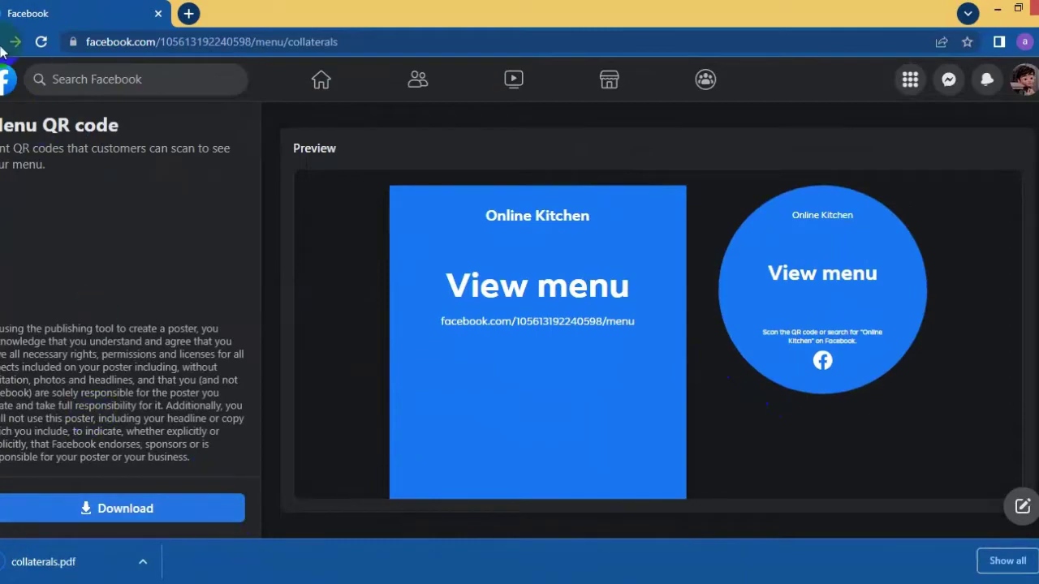
left_click(14, 41)
key("Escape")
left_click(675, 389)
scroll(475, 325, "down", 4)
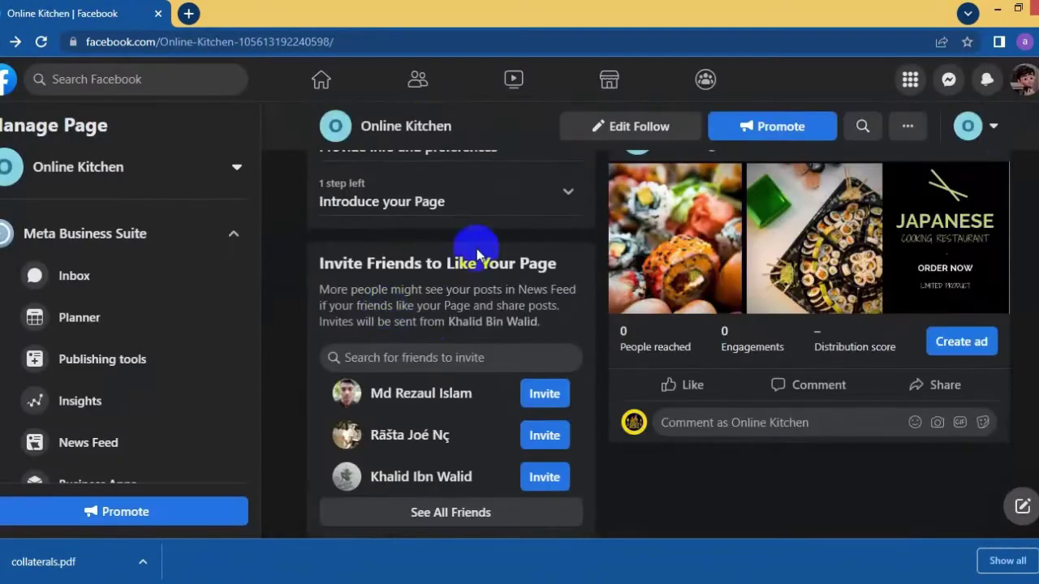
scroll(479, 267, "up", 3)
left_click(494, 290)
left_click(507, 349)
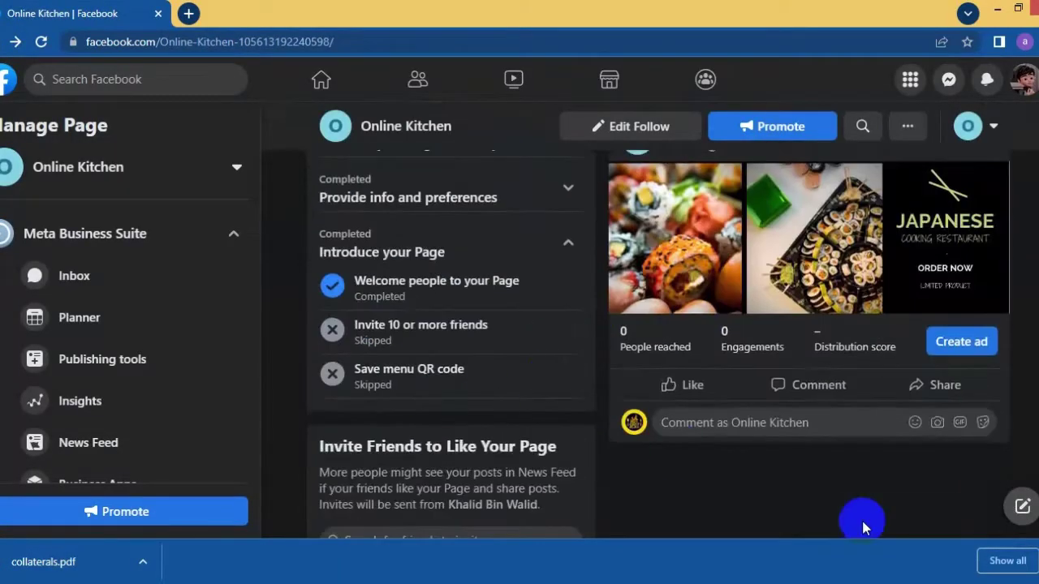
scroll(116, 406, "down", 5)
- In Edit Page info, enter and commit a new page username
left_click(76, 470)
left_click(538, 278)
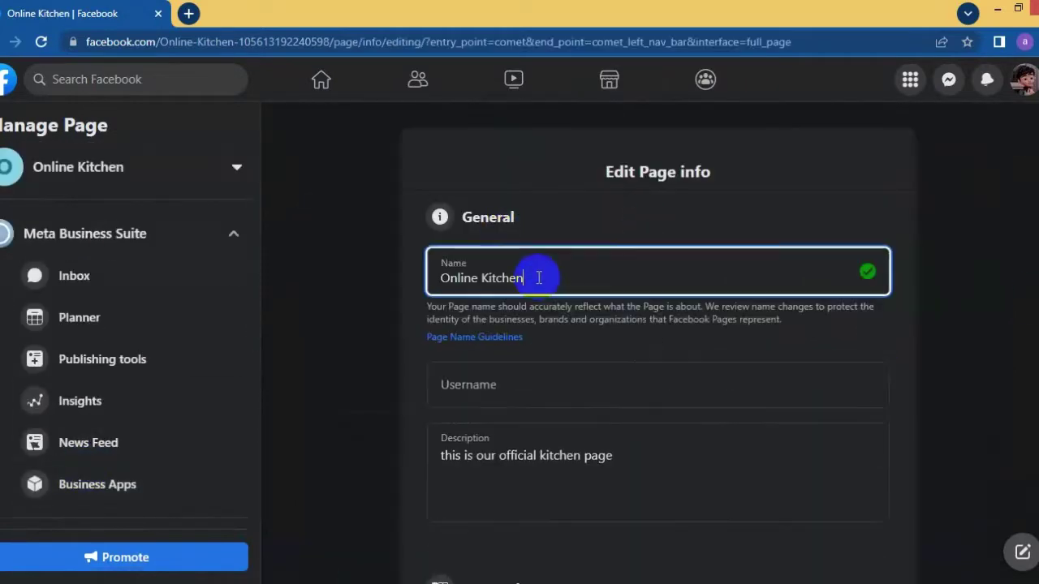
triple_click(533, 276)
right_click(491, 276)
left_click(464, 387)
type("online")
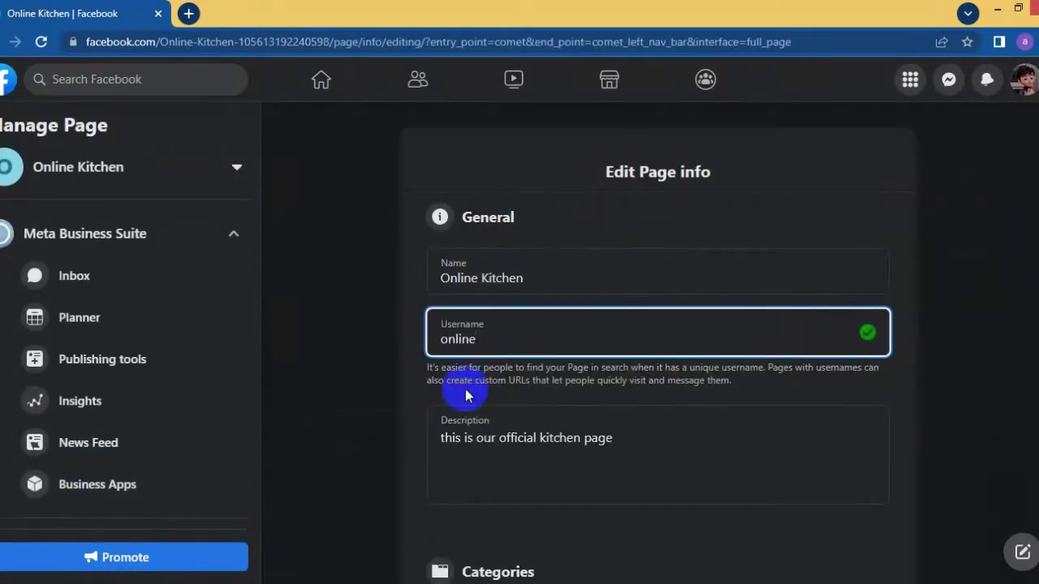
key("ctrl+a")
key("BackSpace")
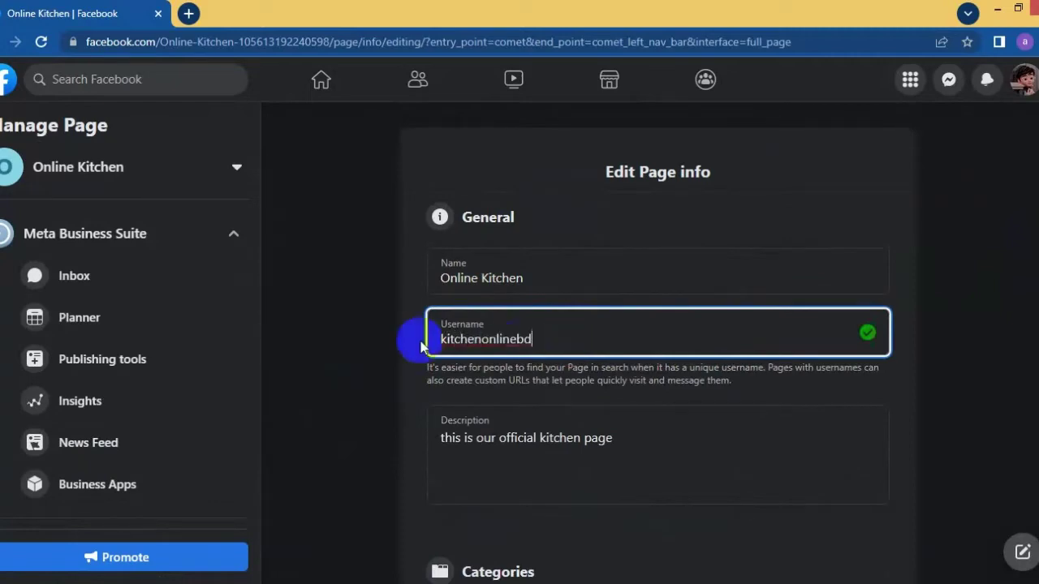
left_click(375, 323)
- Mark the page as having no phone number and save its contact email address
scroll(614, 347, "down", 5)
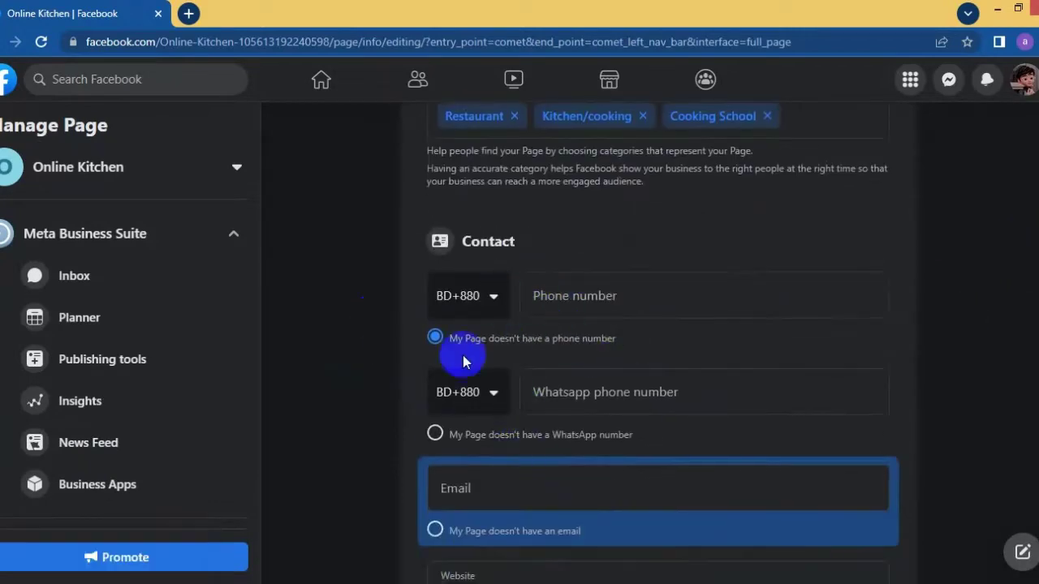
left_click(463, 357)
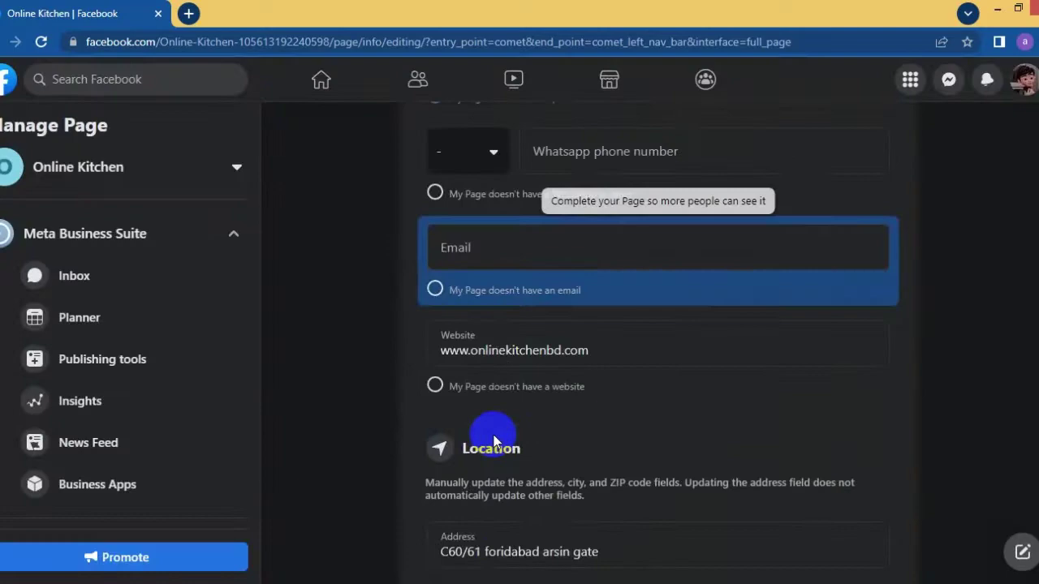
left_click(532, 254)
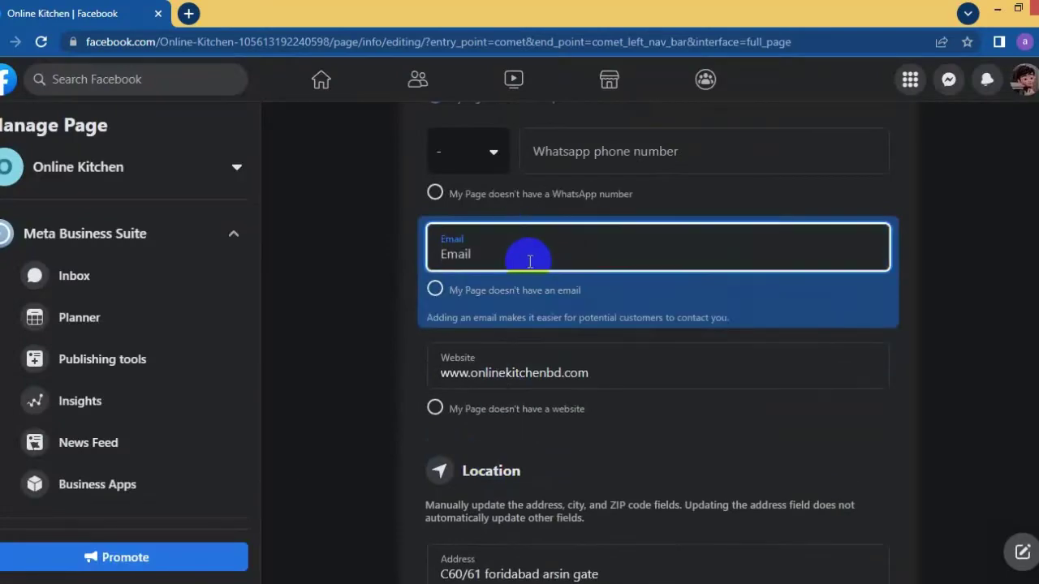
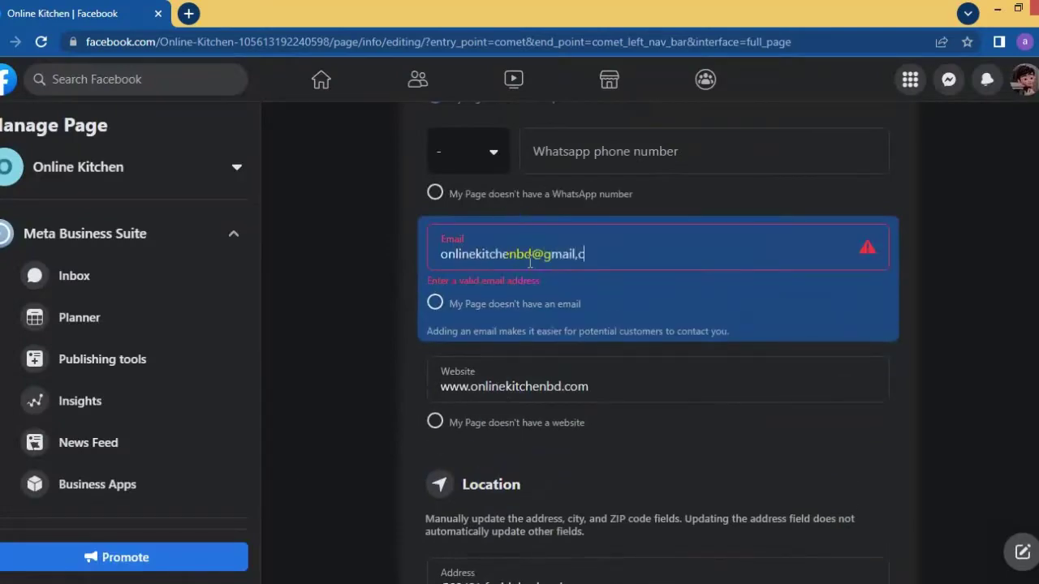
left_click(336, 308)
- Set the service area to Dhaka, Dhaka Division, Bangladesh
scroll(522, 424, "down", 10)
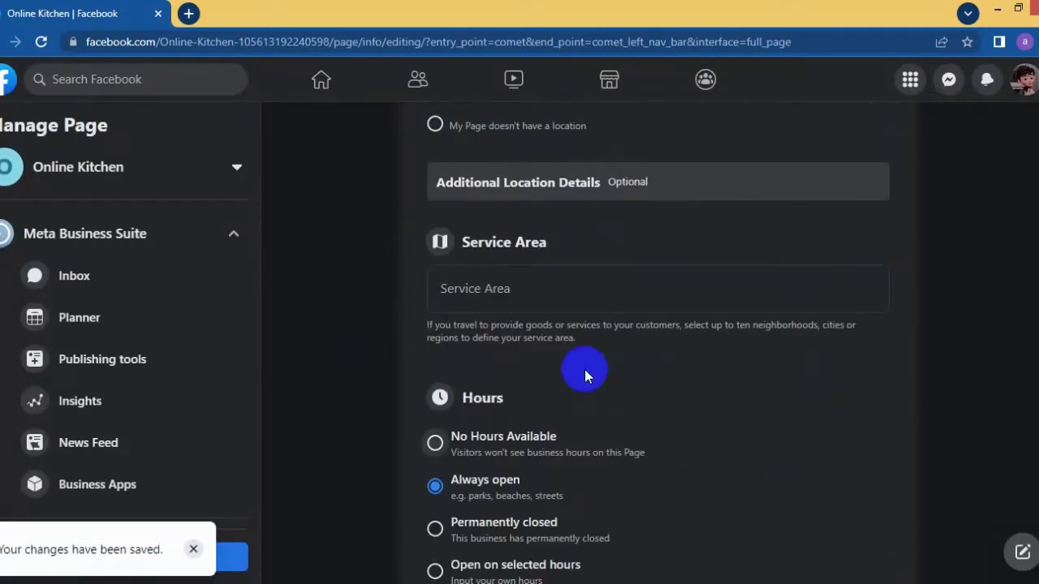
left_click(568, 298)
type("bamgaldesh")
key("BackSpace")
key("BackSpace")
key("BackSpace")
key("BackSpace")
key("BackSpace")
key("BackSpace")
key("BackSpace")
key("BackSpace")
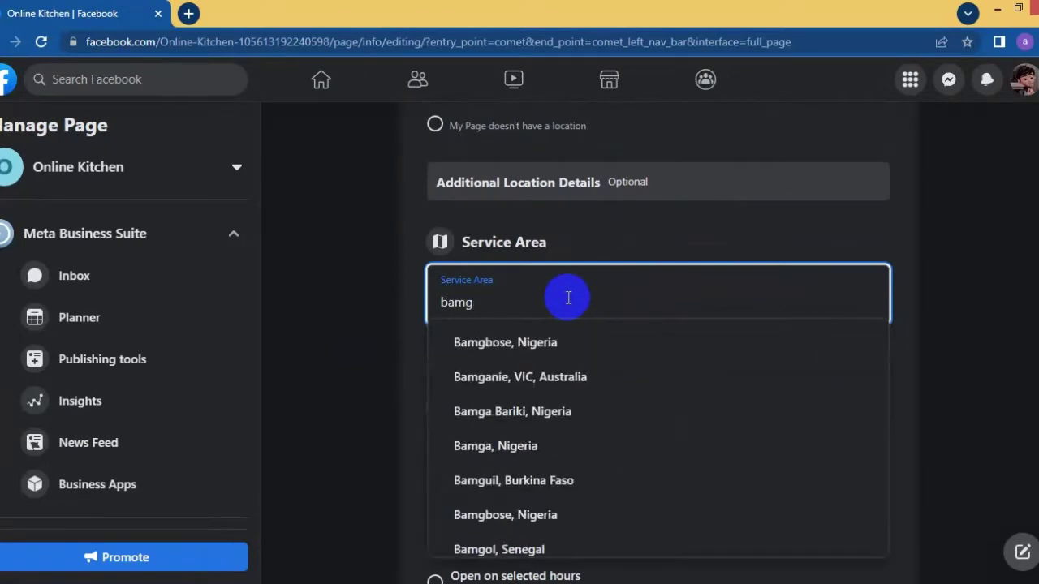
type("ngladesh")
left_click(497, 351)
- Add and save the page's Instagram username under Other Accounts
scroll(536, 365, "down", 12)
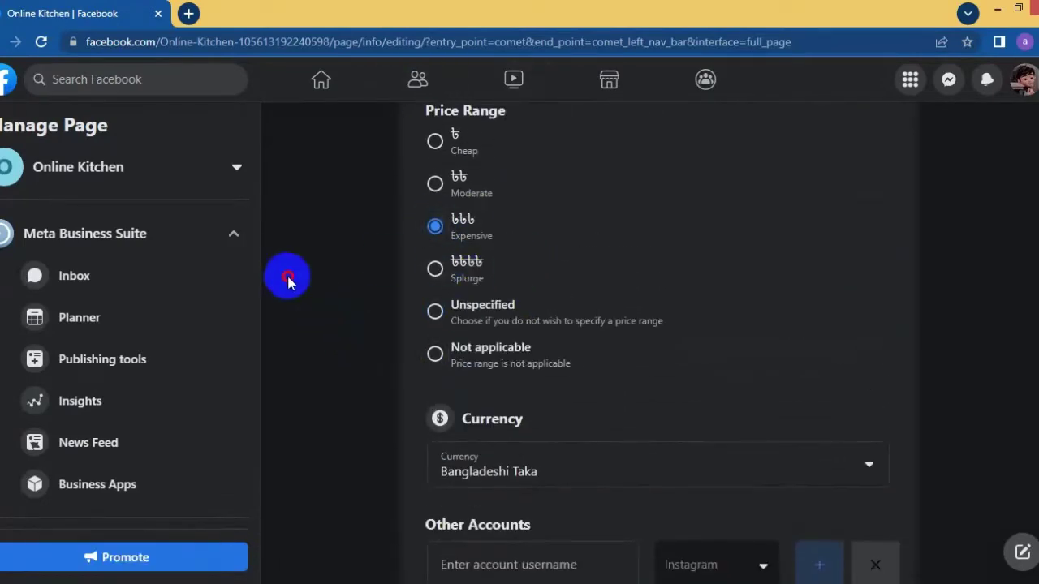
scroll(672, 499, "down", 1)
type("@online")
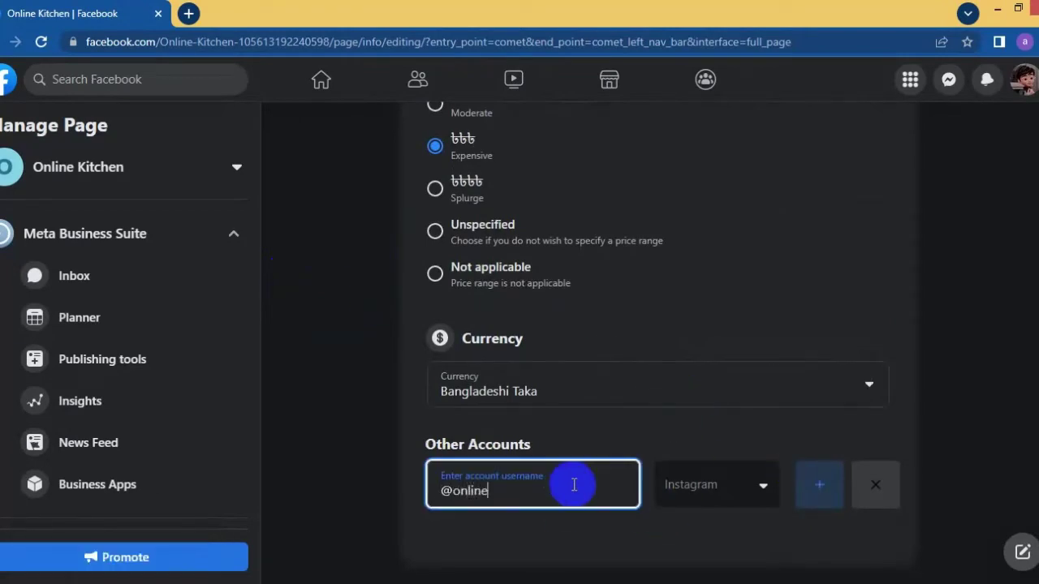
type("kitchenbd")
left_click(364, 406)
scroll(858, 494, "up", 5)
scroll(143, 355, "down", 5)
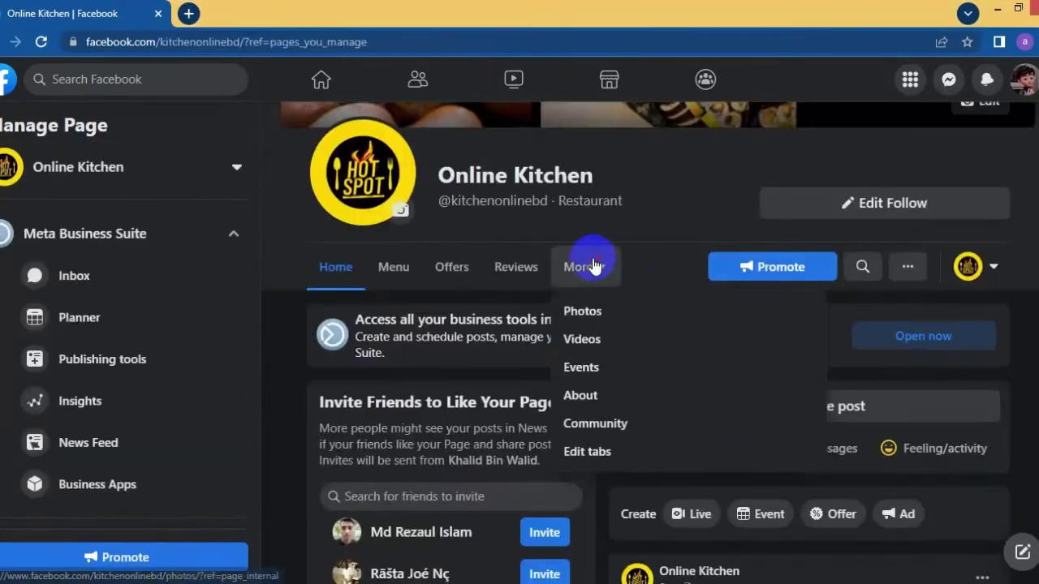
- Turn off the Offers tab in the page's tab settings
left_click(584, 450)
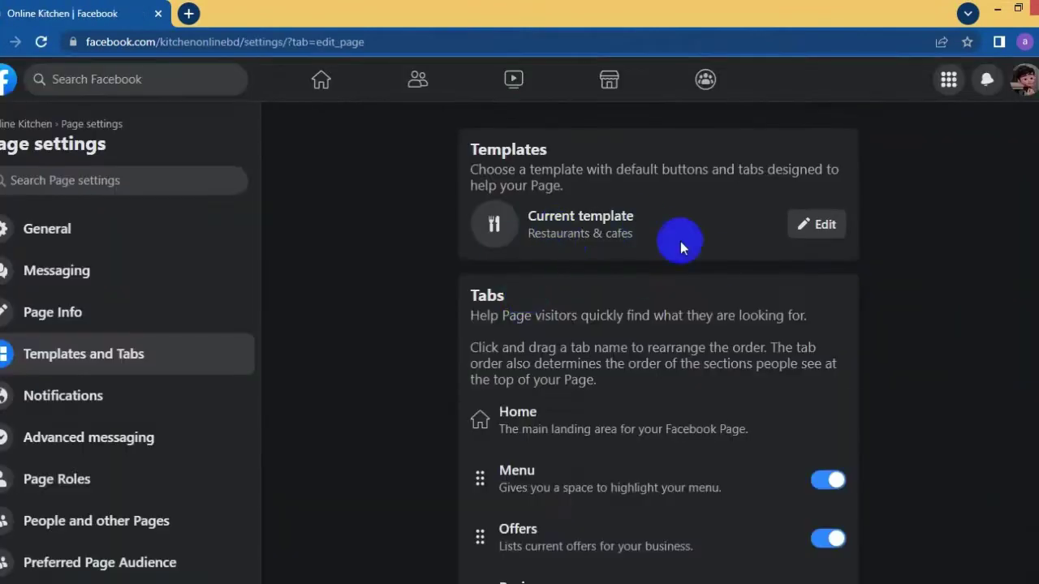
left_click(816, 224)
left_click(717, 128)
scroll(640, 294, "down", 3)
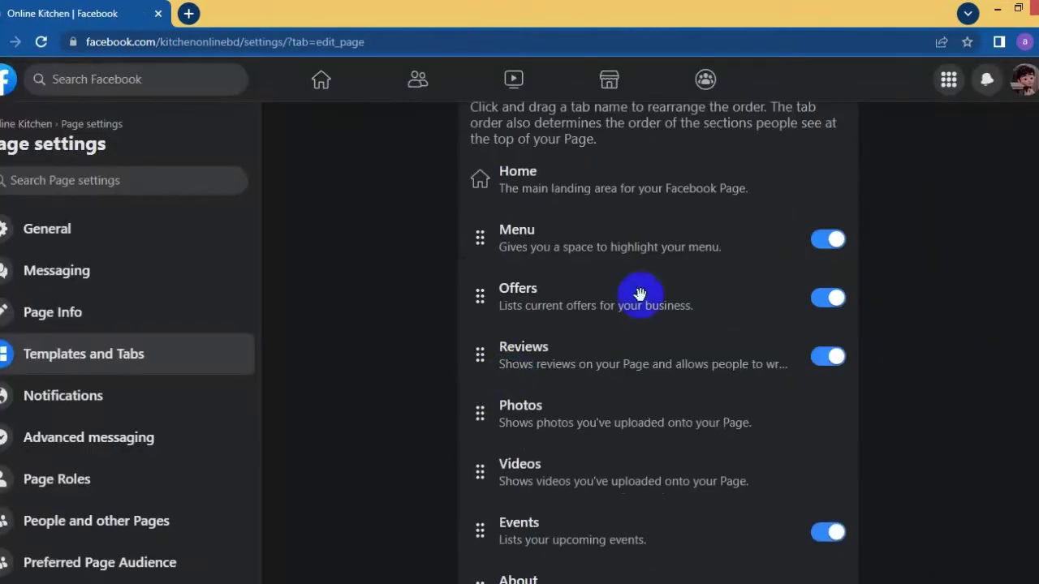
scroll(777, 355, "down", 3)
scroll(730, 418, "down", 2)
left_click(826, 417)
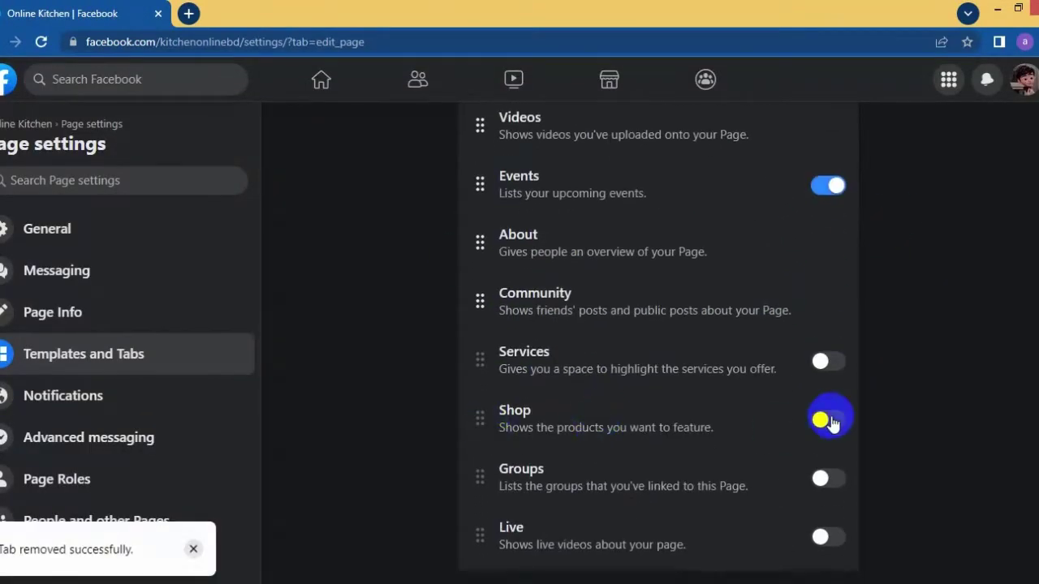
scroll(603, 419, "up", 5)
scroll(603, 419, "down", 3)
scroll(54, 297, "down", 4)
scroll(54, 365, "down", 1)
scroll(88, 274, "up", 5)
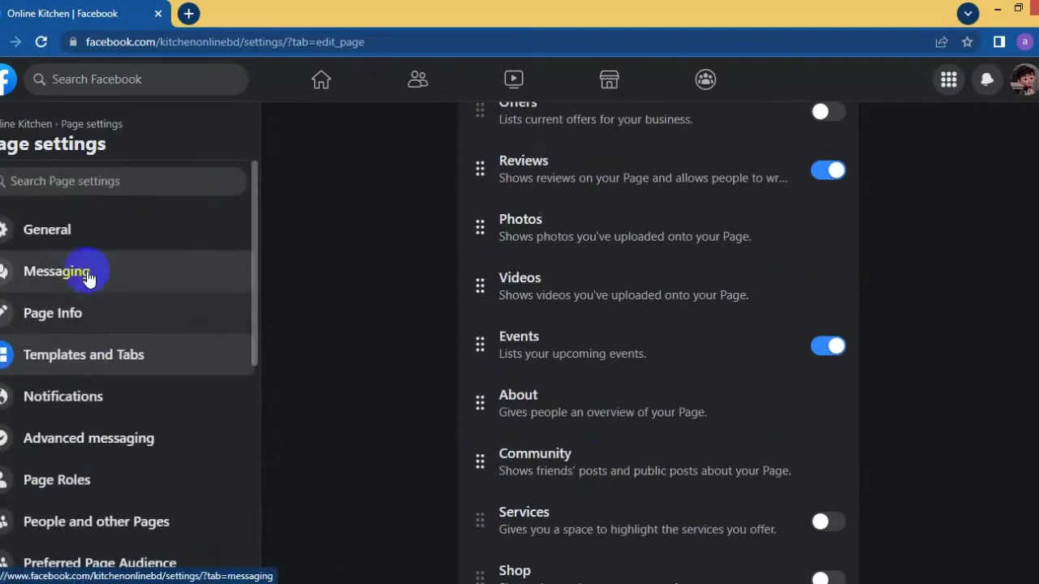
- Disable visitor posts in General settings and save, then open Meta Business Suite
left_click(49, 230)
left_click(1004, 157)
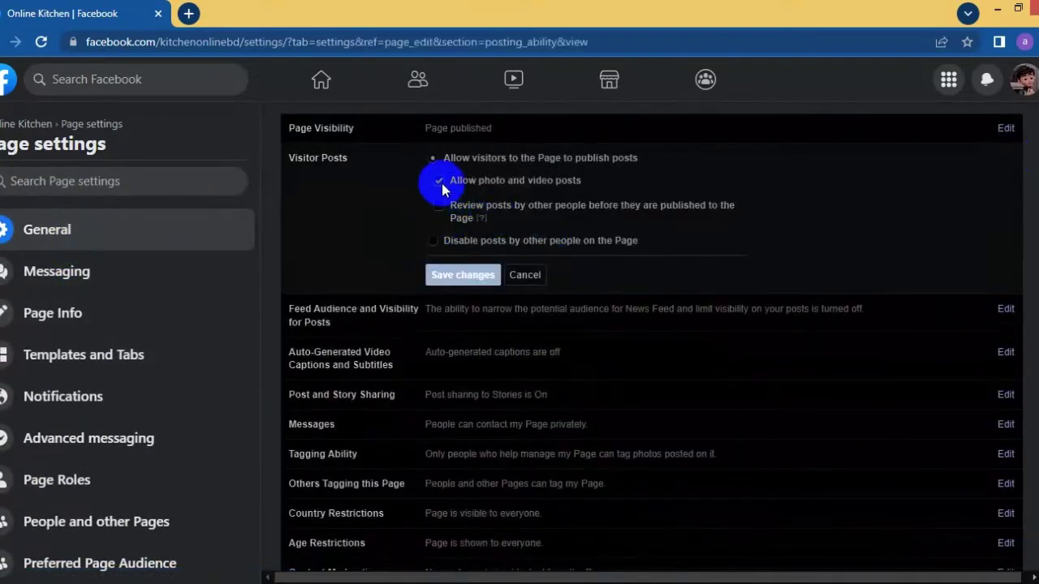
left_click(433, 240)
left_click(460, 213)
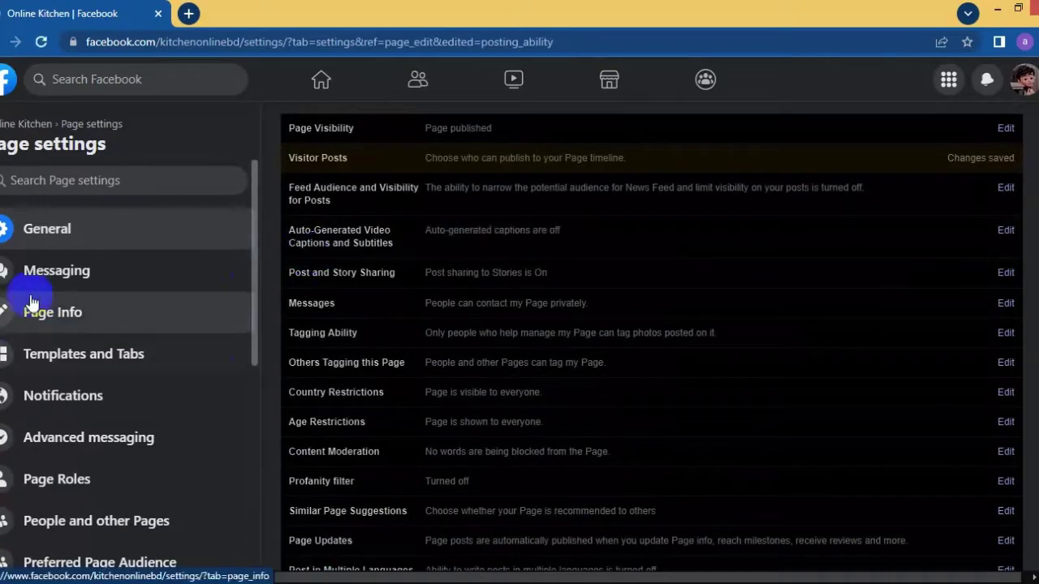
left_click(24, 123)
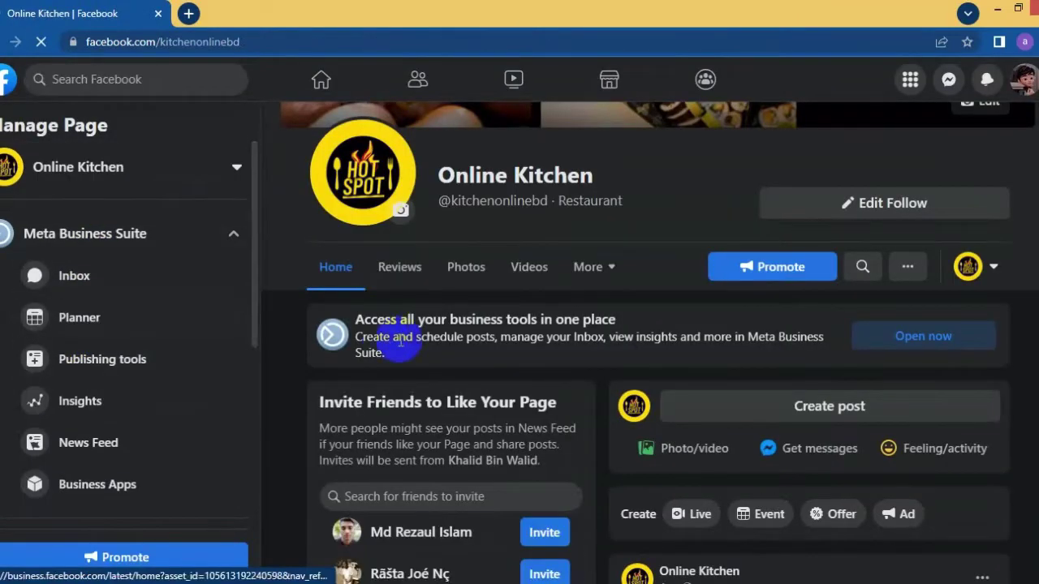
left_click(399, 343)
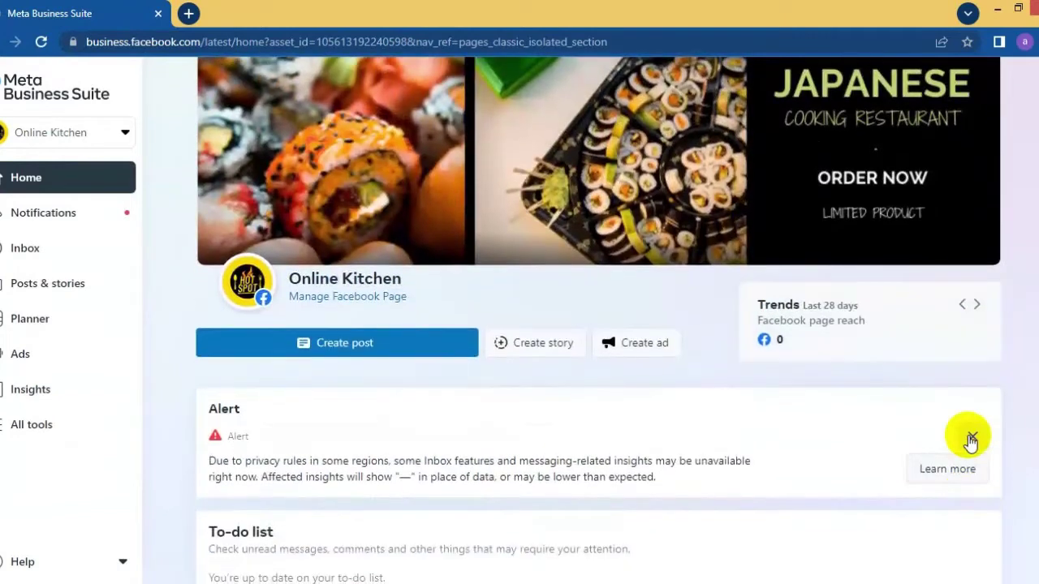
- Dismiss the privacy alert and turn on the Instant reply inbox automation
left_click(970, 436)
left_click(80, 217)
left_click(9, 250)
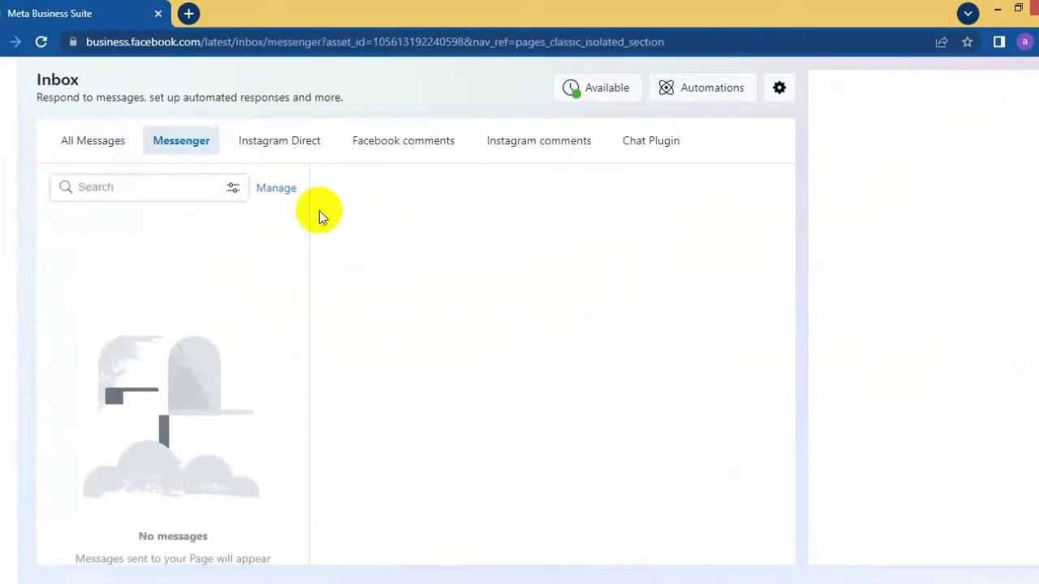
left_click(703, 90)
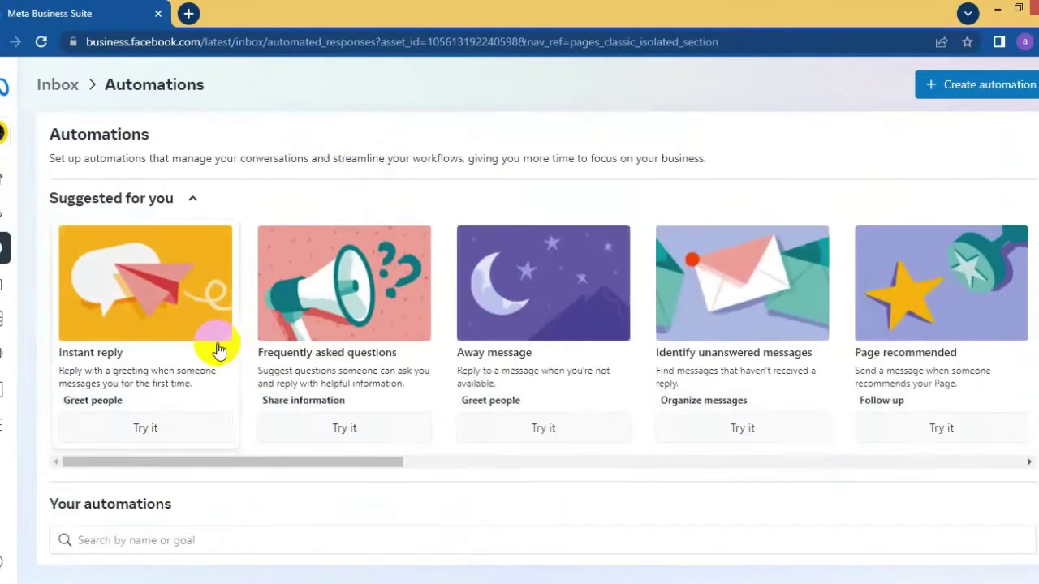
left_click(951, 93)
double_click(436, 306)
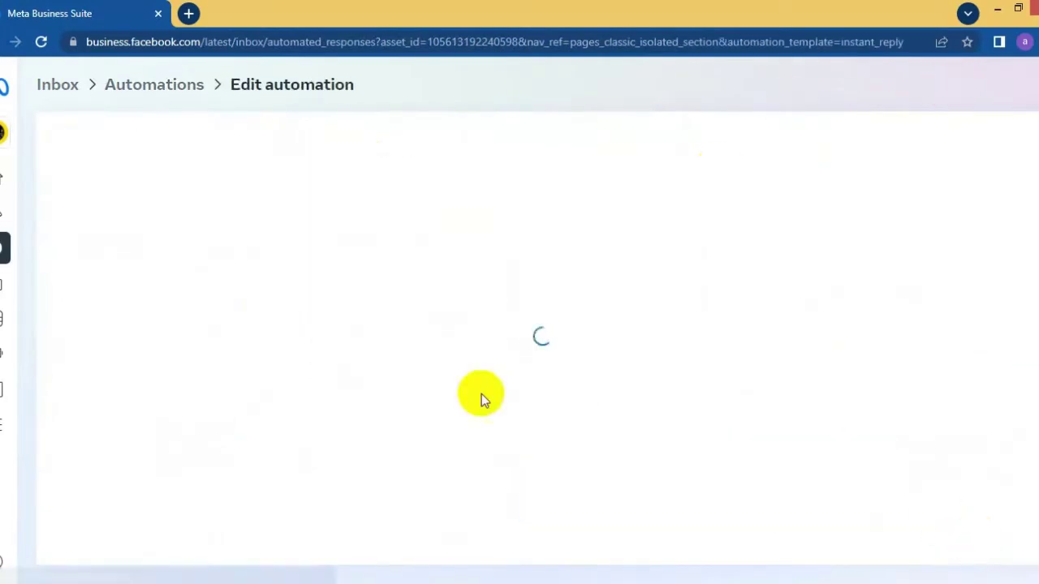
left_click(183, 134)
scroll(402, 293, "down", 3)
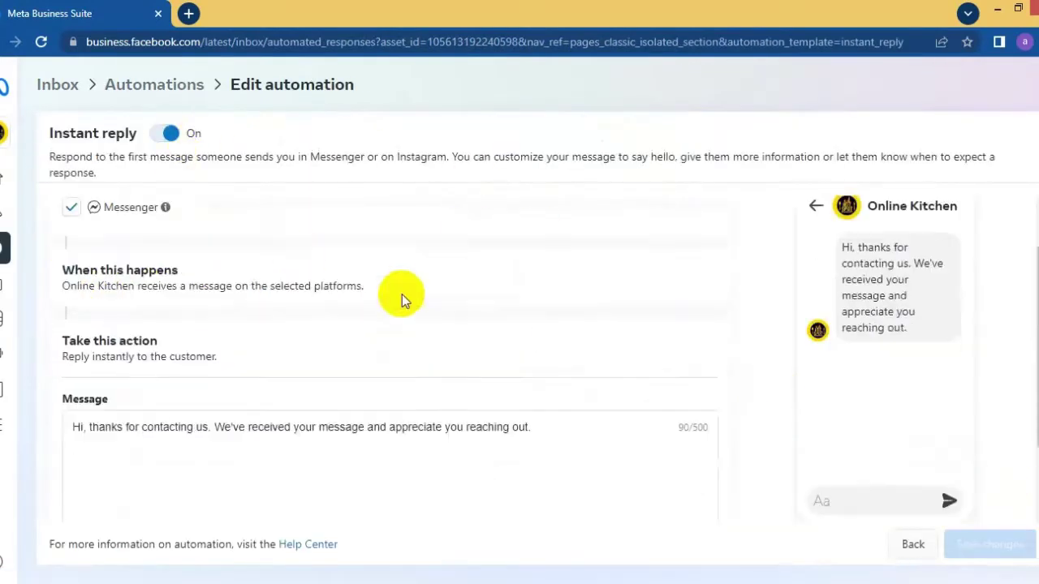
scroll(452, 406, "up", 3)
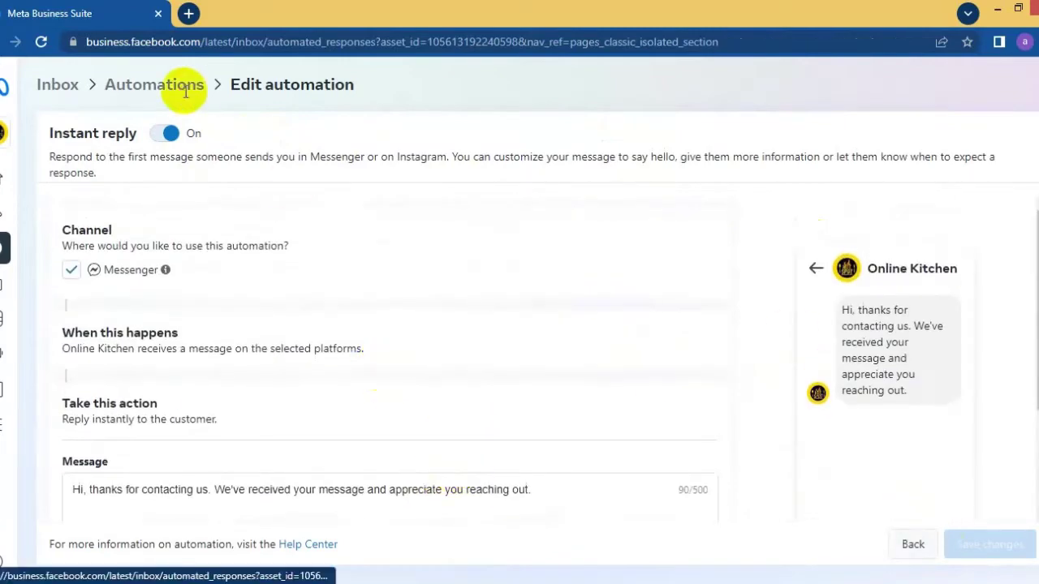
left_click(154, 84)
- Turn on Identify unanswered messages: after 24 hours, mark as unread, then save
left_click(350, 315)
left_click(303, 139)
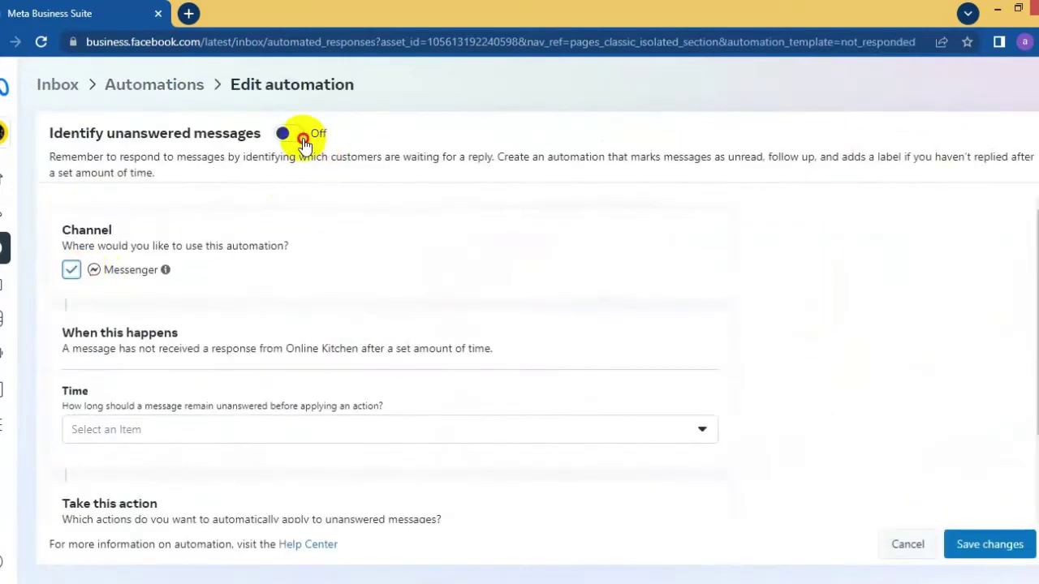
scroll(327, 351, "down", 1)
left_click(339, 320)
left_click(365, 347)
left_click(364, 478)
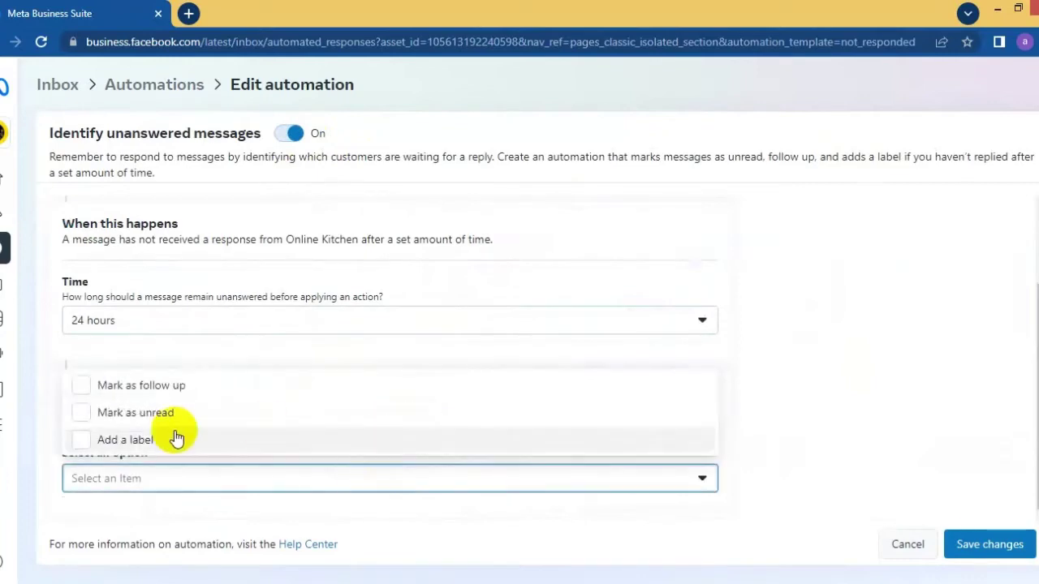
left_click(156, 413)
left_click(955, 541)
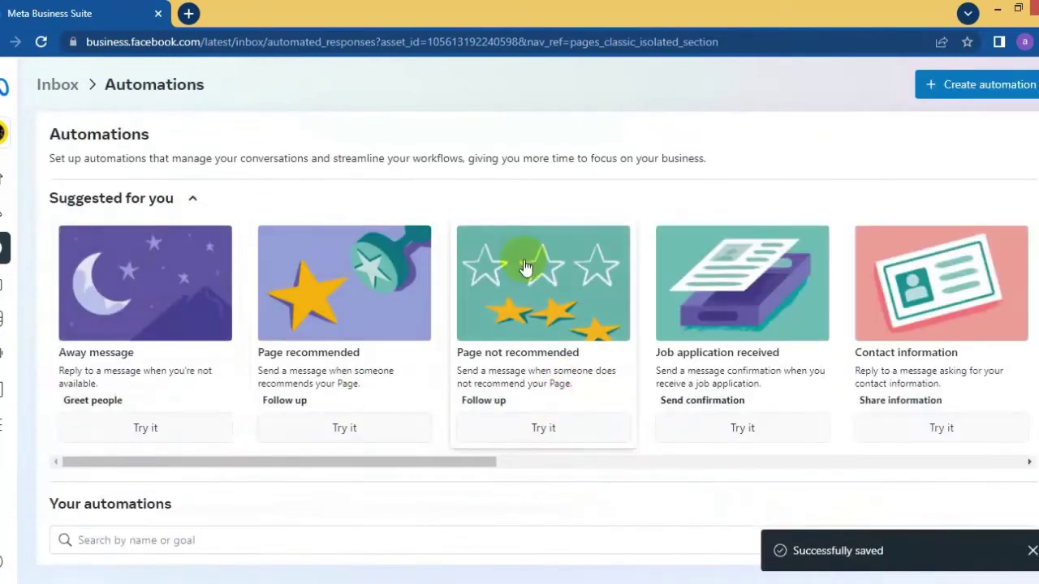
- Turn on and save the Page not recommended automation
left_click(65, 97)
left_click(703, 86)
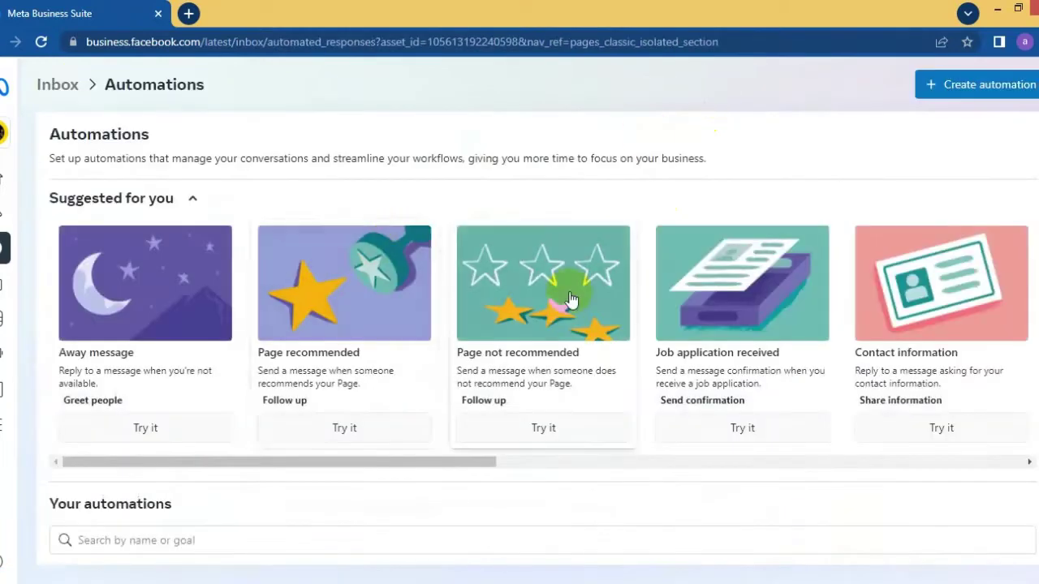
left_click(573, 329)
left_click(236, 132)
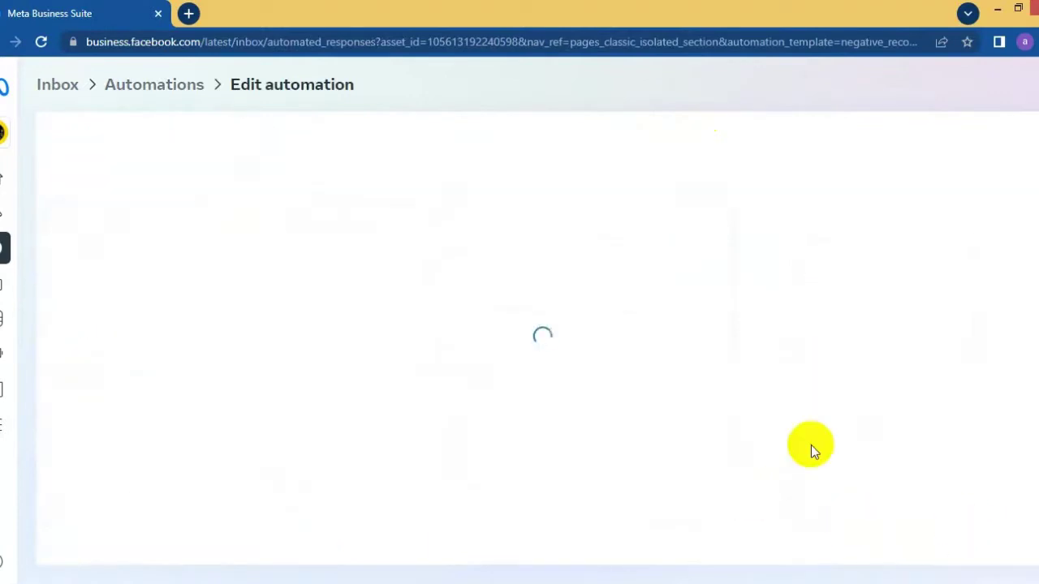
left_click(973, 555)
- Turn on and save the Contact information automation
scroll(578, 357, "down", 4)
scroll(560, 357, "up", 4)
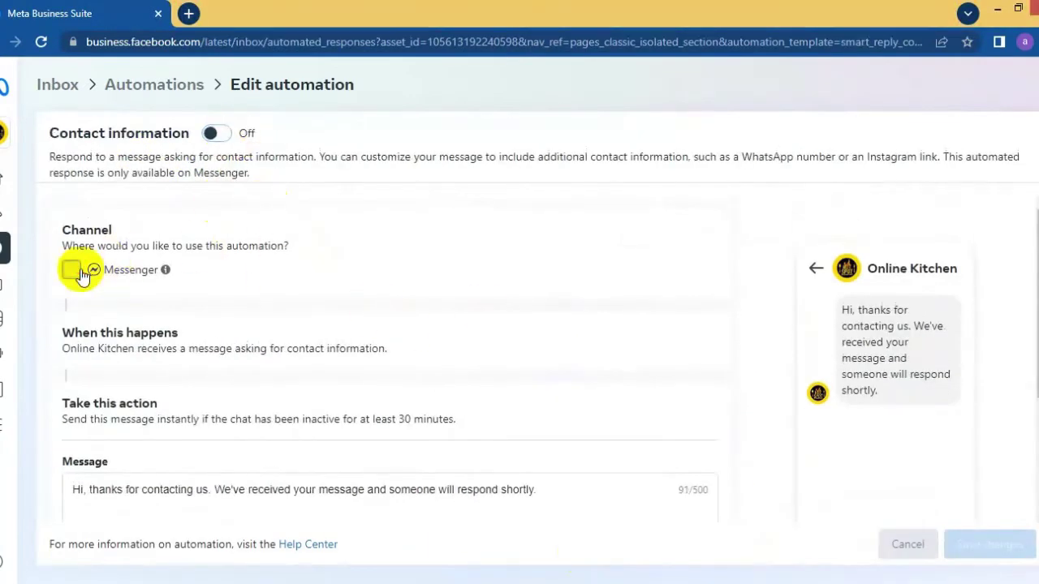
left_click(71, 269)
left_click(970, 545)
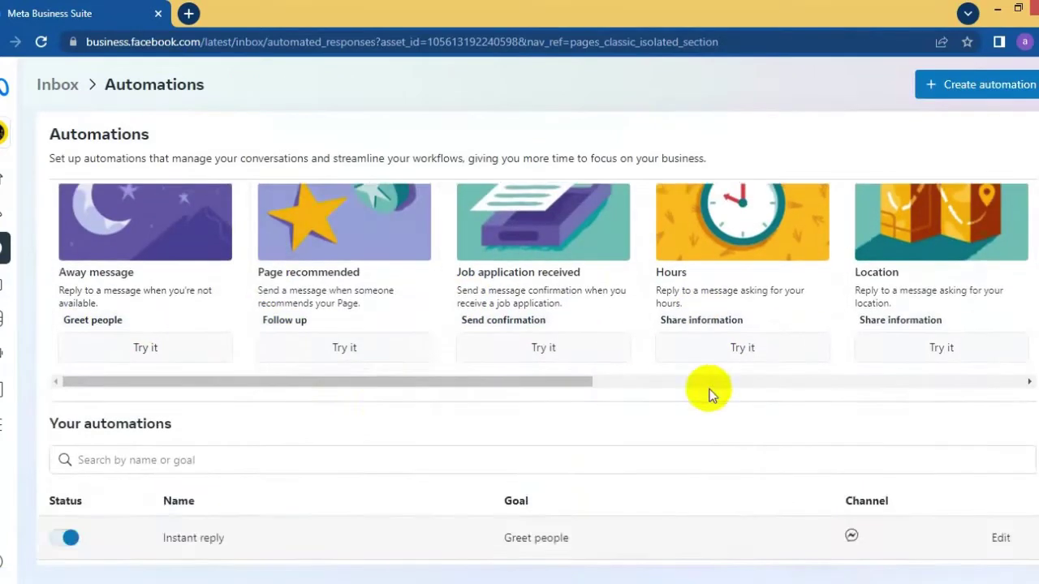
left_click_drag(378, 462, 814, 468)
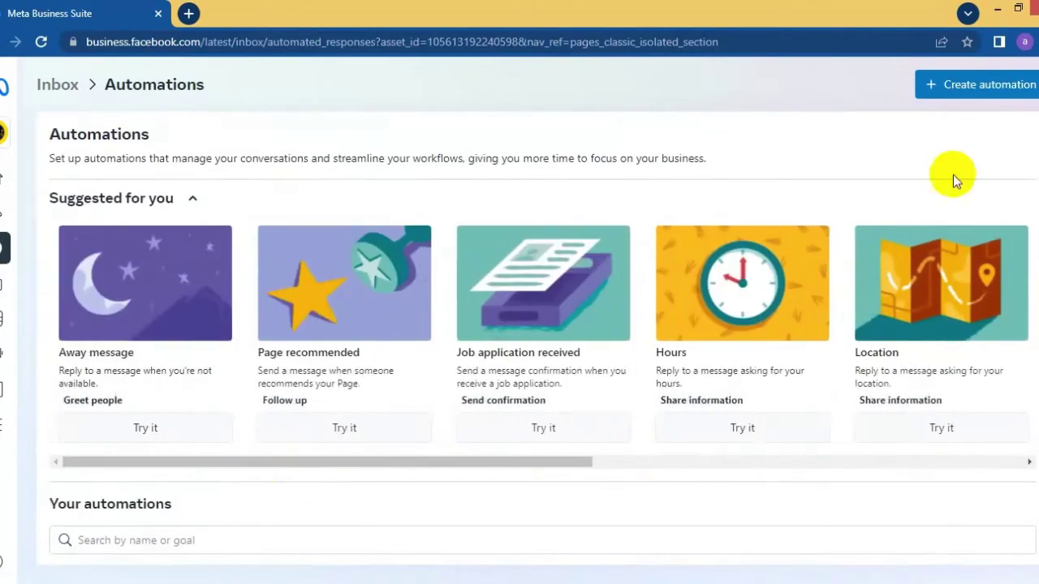
- Save a Frequently asked questions automation with an order-placing question, reply and Order Now button
left_click(982, 85)
scroll(487, 399, "down", 2)
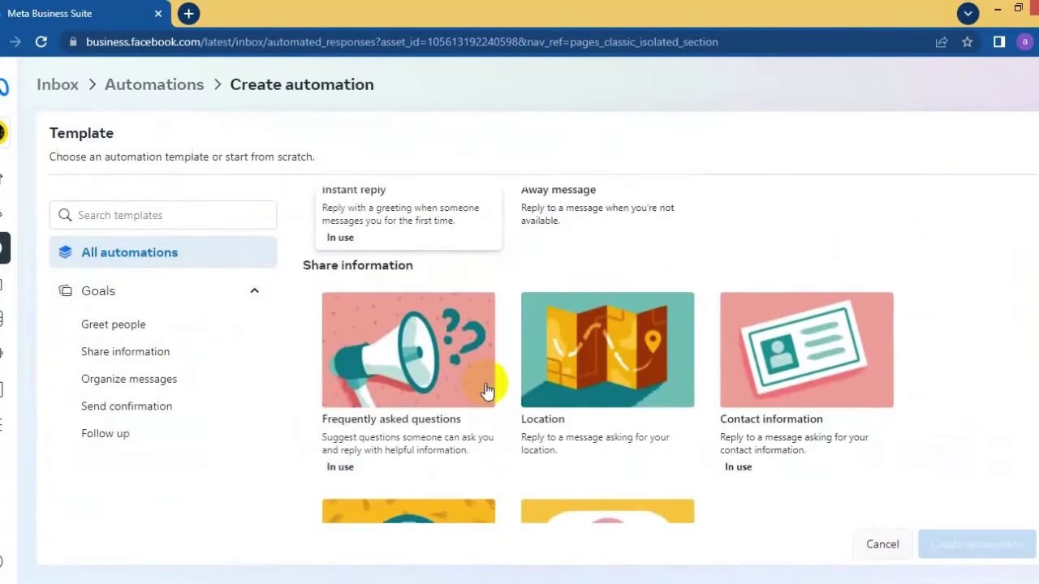
left_click(388, 390)
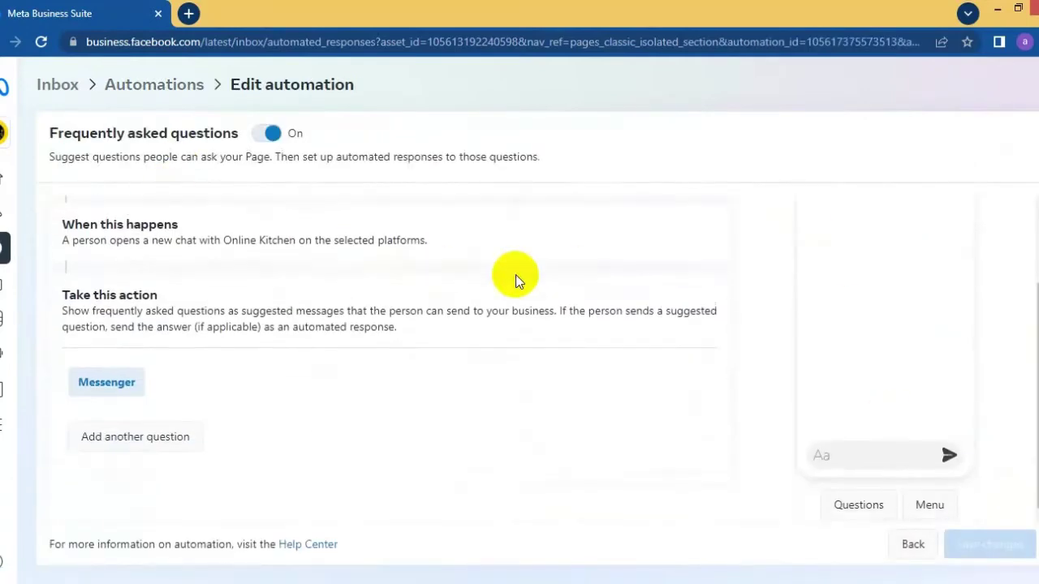
scroll(432, 398, "down", 1)
left_click(248, 413)
type("Ho")
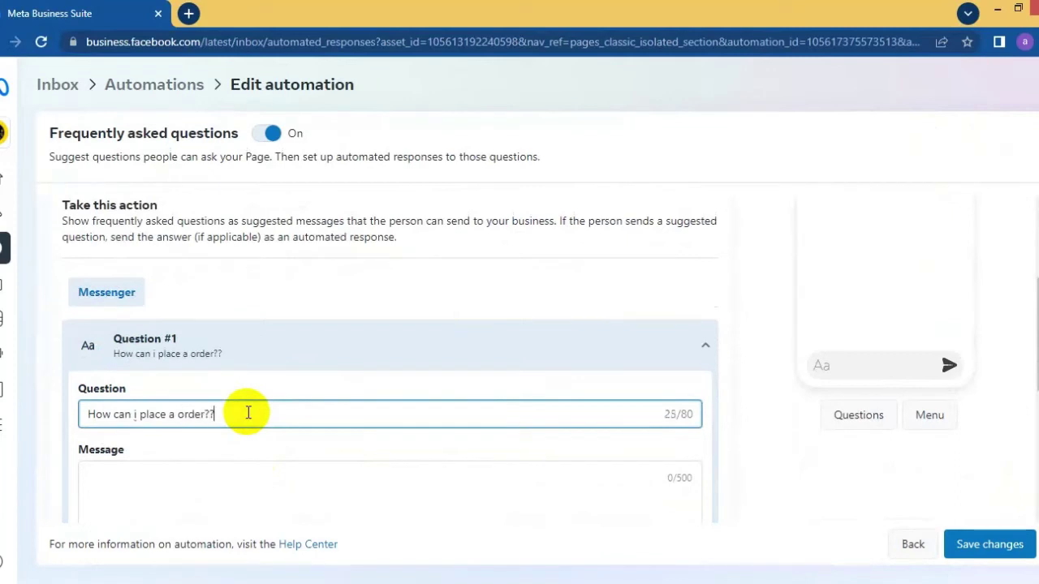
scroll(294, 297, "down", 3)
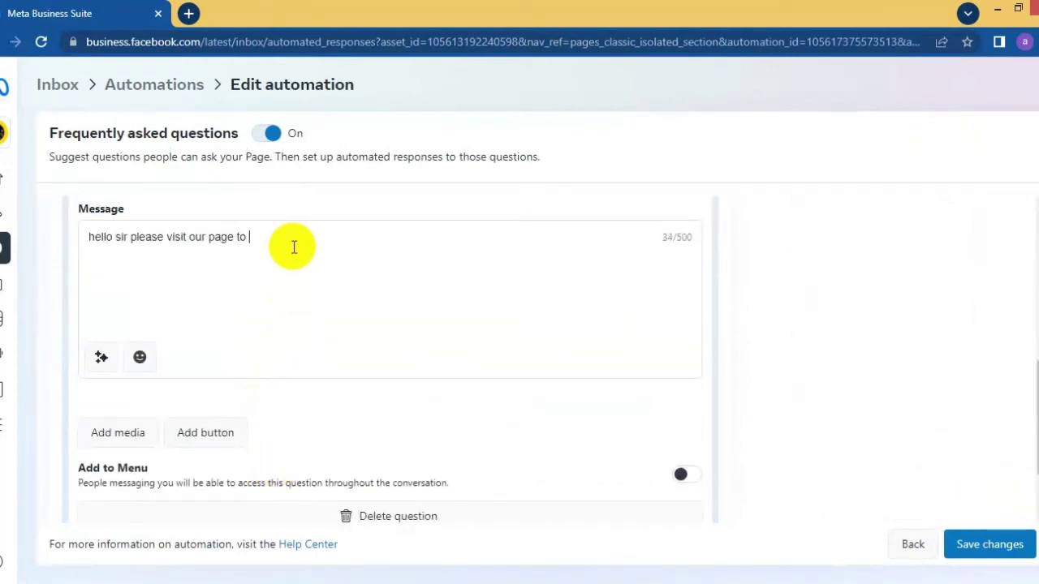
left_click(205, 434)
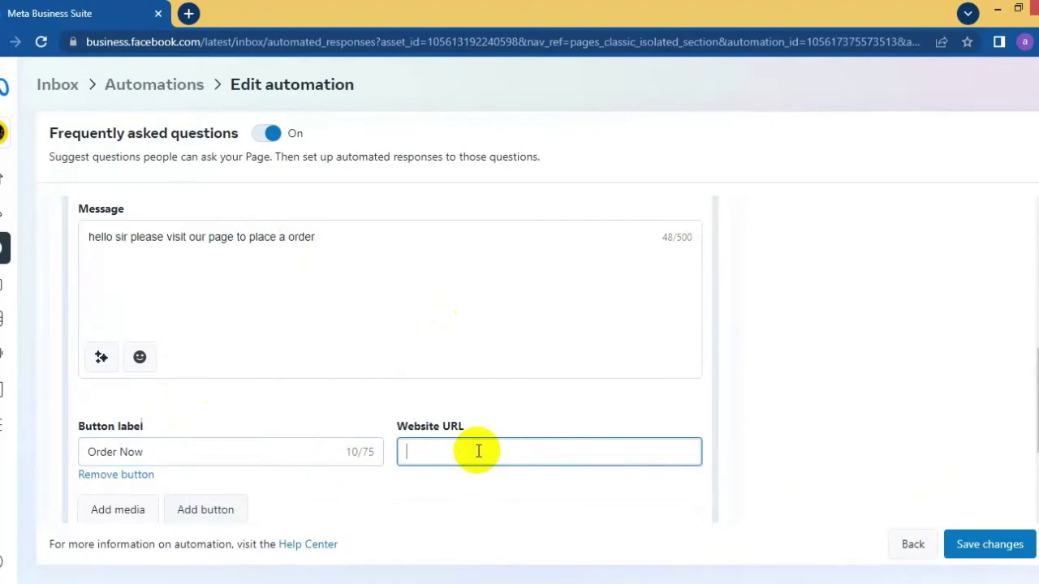
left_click(207, 510)
scroll(489, 423, "down", 2)
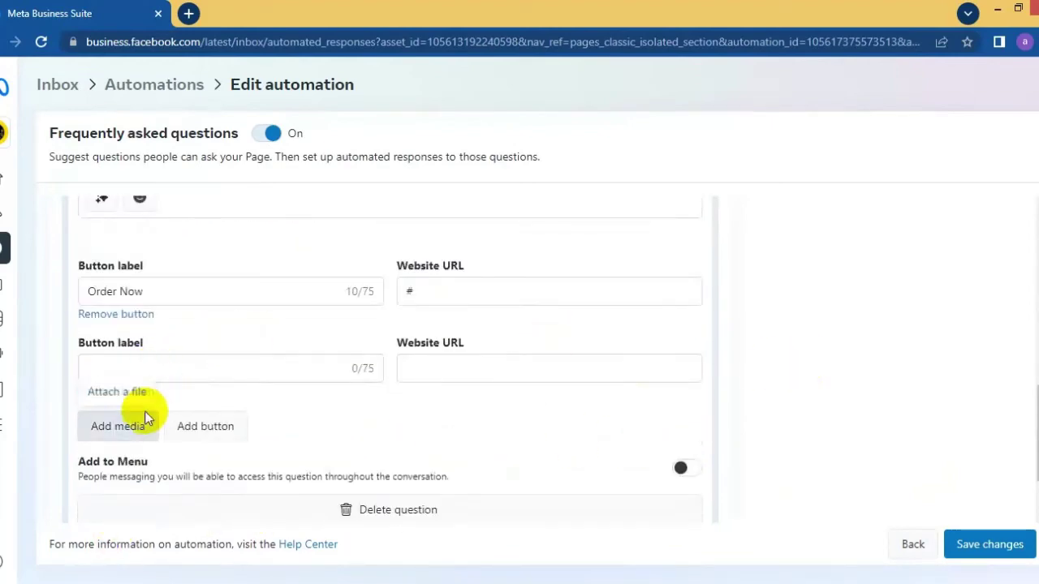
left_click(990, 544)
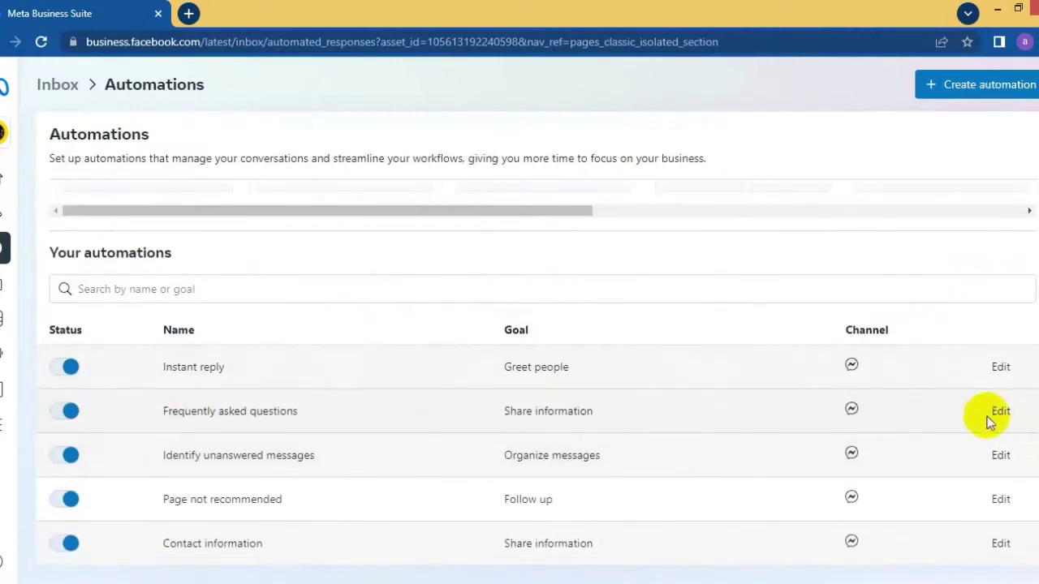
- Add Question #2 'How Can I Track My Order??' replying 'Please Wait' and save the FAQ
left_click(999, 414)
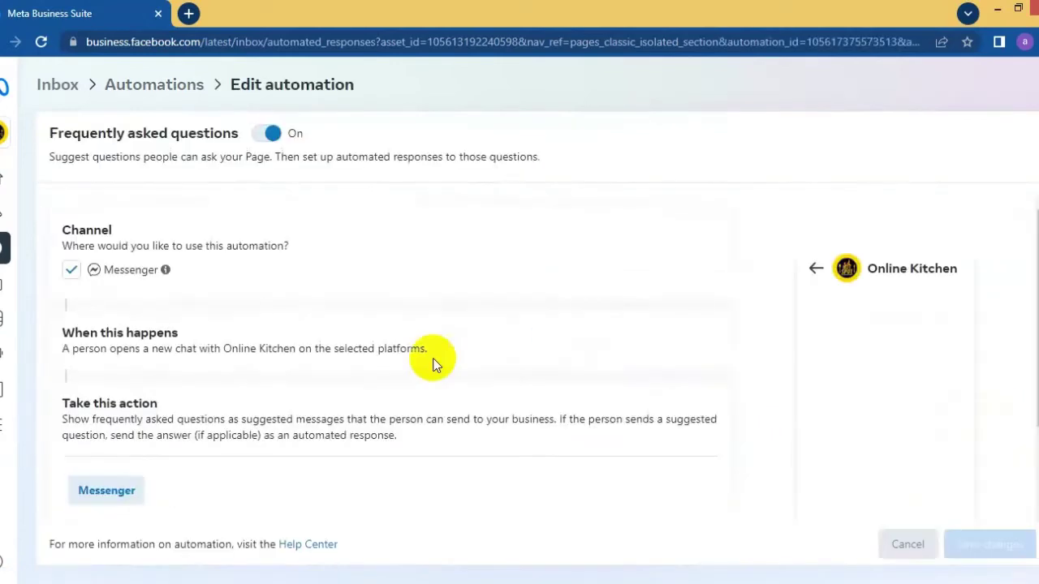
scroll(503, 410, "down", 2)
left_click(195, 477)
scroll(370, 480, "down", 3)
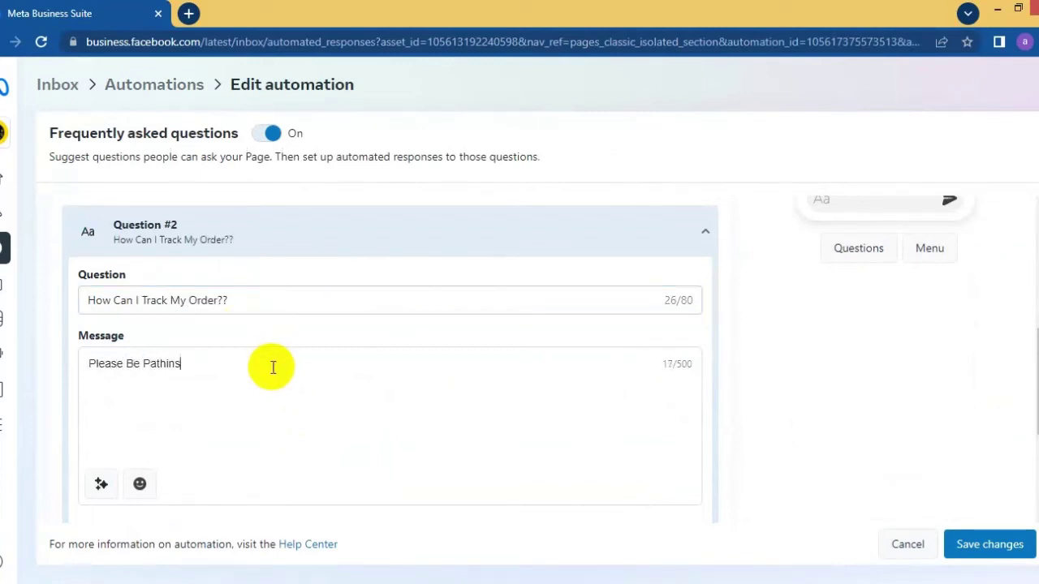
left_click(982, 550)
- Load facebook.com in the browser
left_click(166, 41)
type("facebook.com")
key("Return")
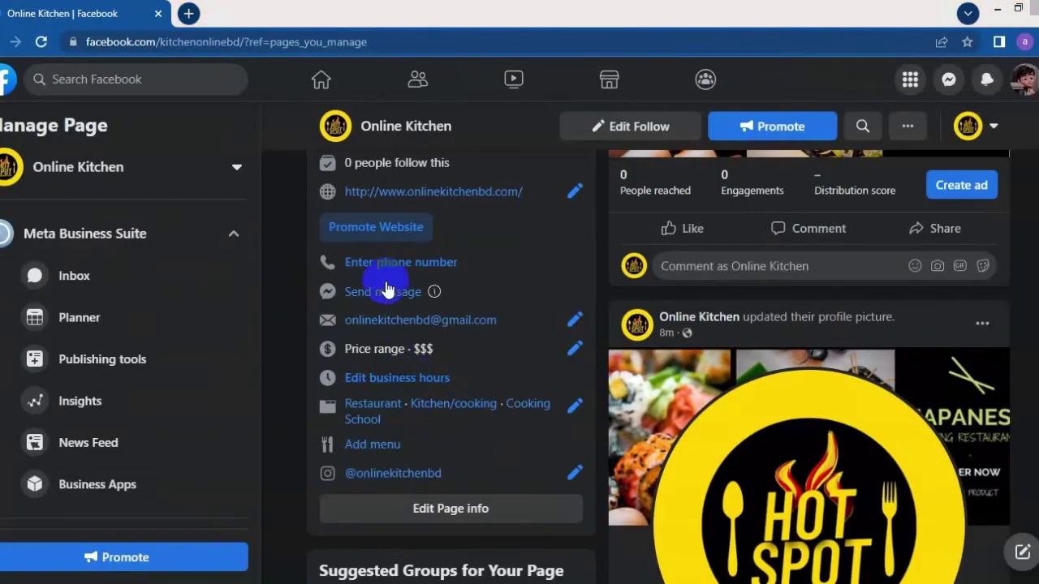
- As the personal profile, message Online Kitchen with 'How can i place a order??'
scroll(395, 294, "up", 15)
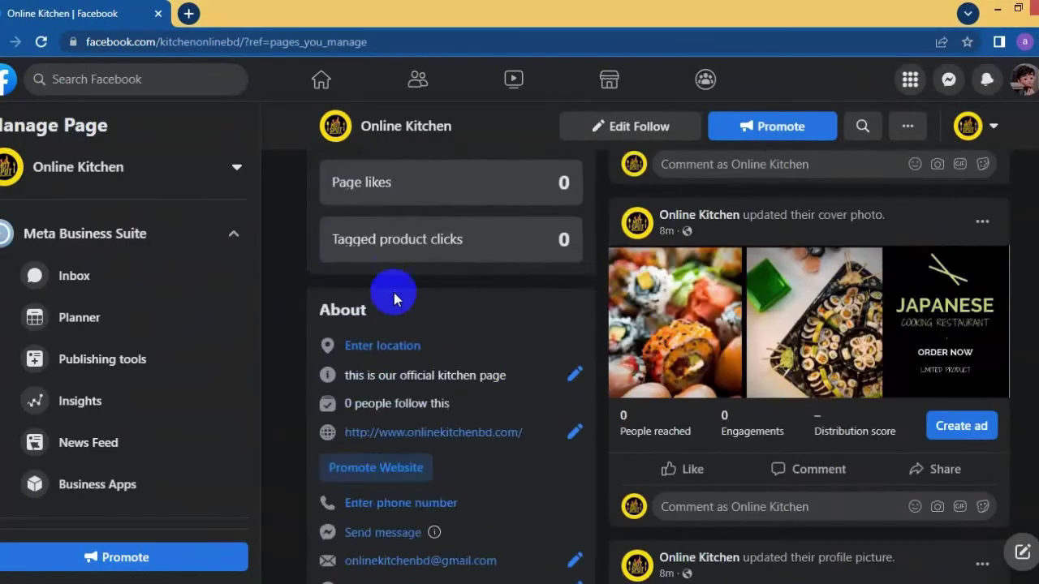
left_click(993, 213)
left_click(851, 354)
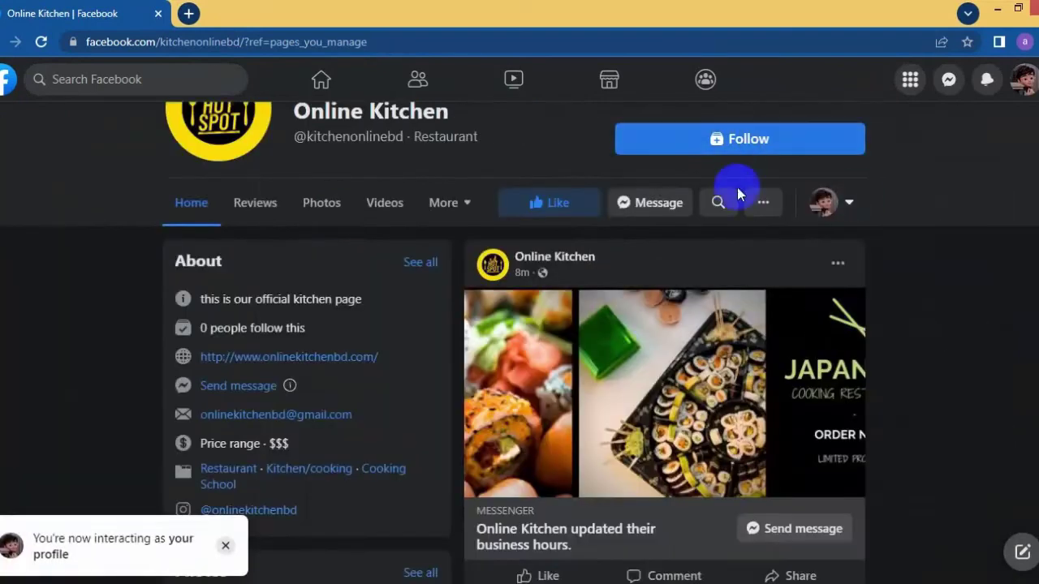
left_click(649, 202)
left_click(851, 420)
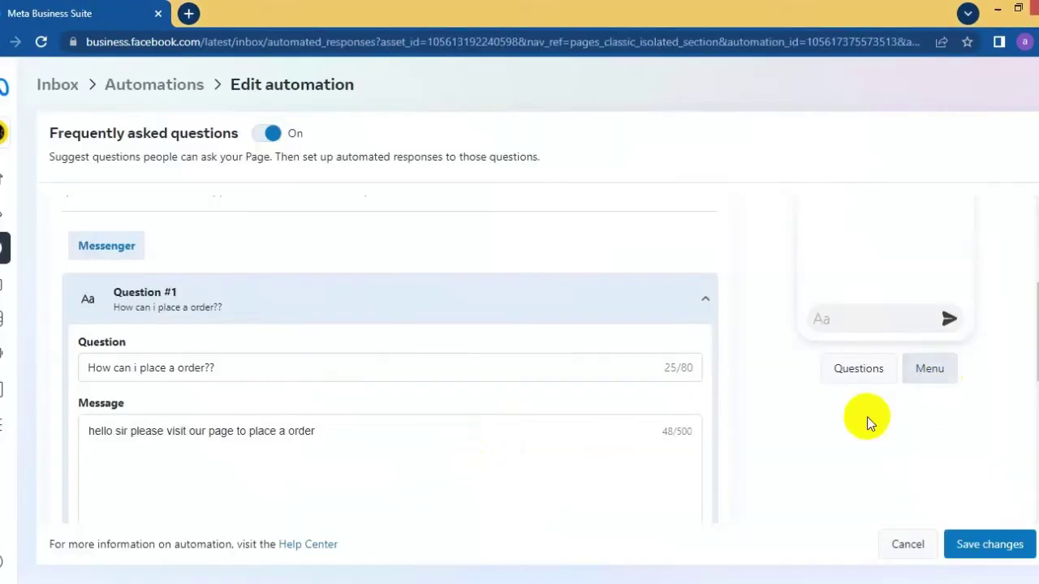
- Review the FAQ questions in the chat menu, expanding Question #2
scroll(339, 512, "down", 6)
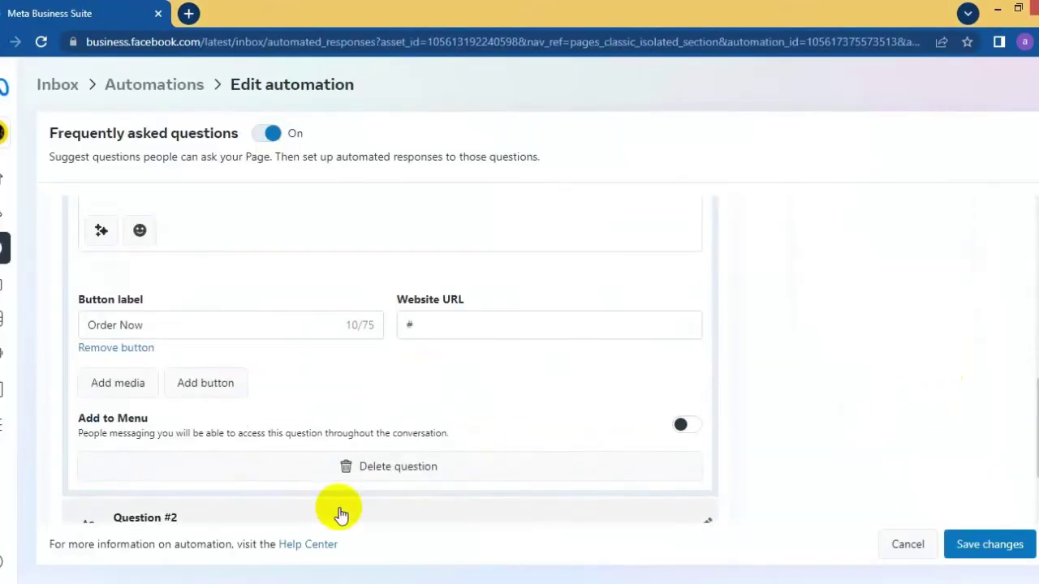
left_click(682, 424)
scroll(614, 478, "down", 1)
left_click(474, 445)
scroll(569, 414, "down", 3)
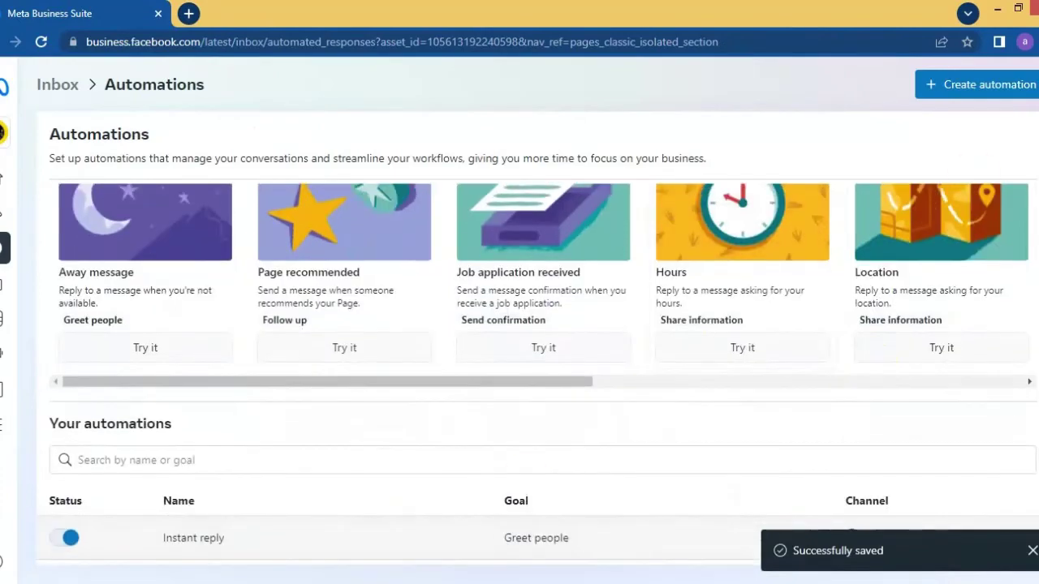
- Go to the Facebook home page and open the Online Kitchen page from managed pages
left_click(162, 40)
type("face")
key("Return")
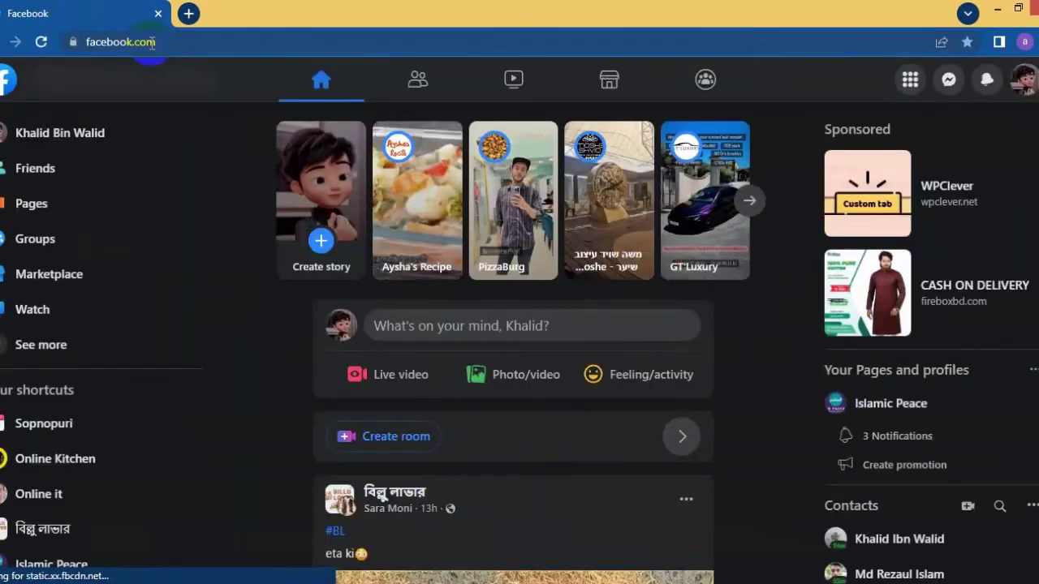
left_click(33, 202)
left_click(408, 193)
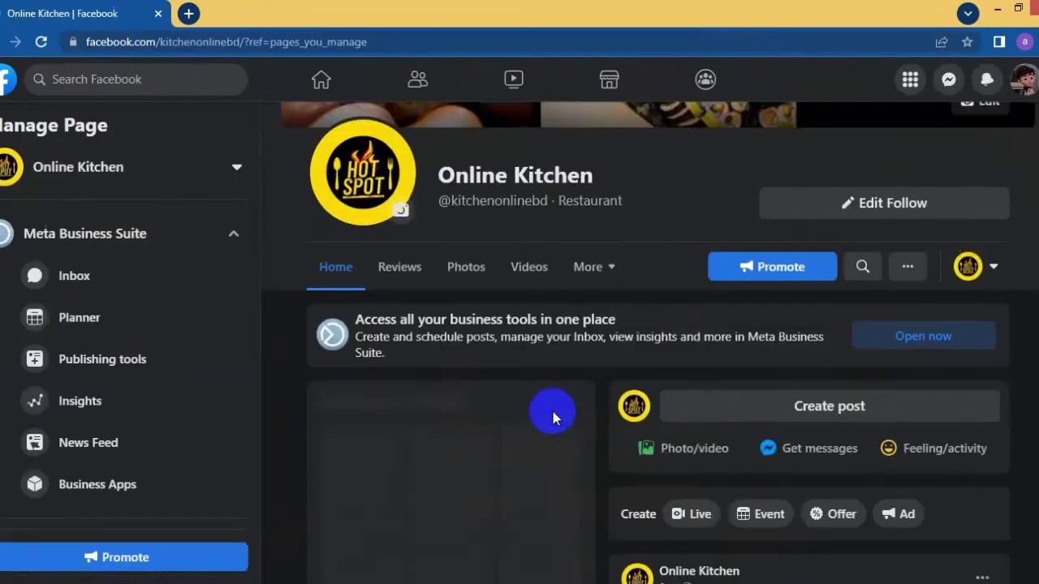
scroll(557, 398, "down", 10)
scroll(564, 477, "down", 2)
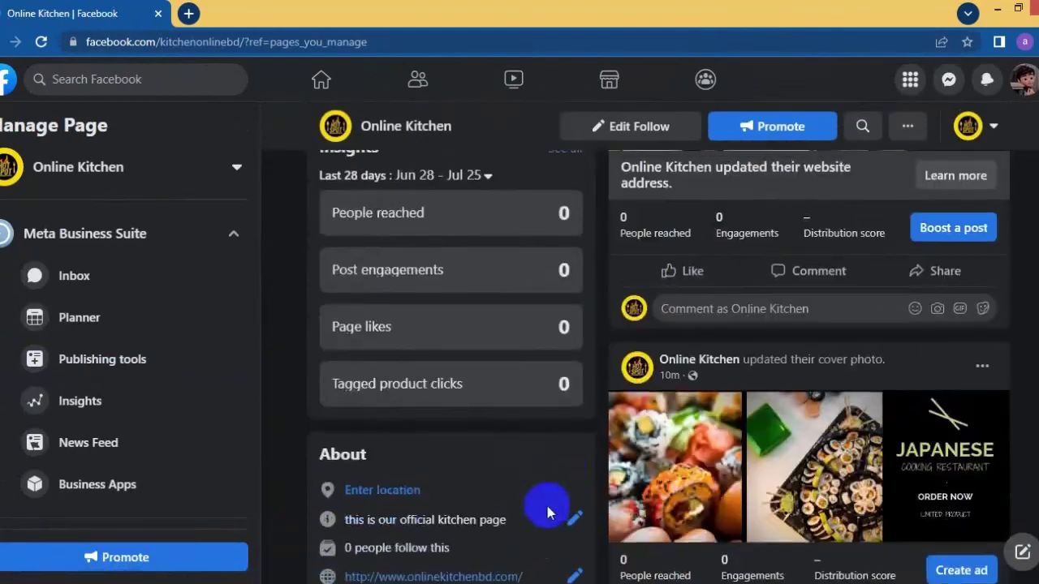
scroll(293, 357, "down", 5)
- As the personal profile, send 'How Can I Track My Order??', get 'Please Wait', then resend the order question
left_click(974, 126)
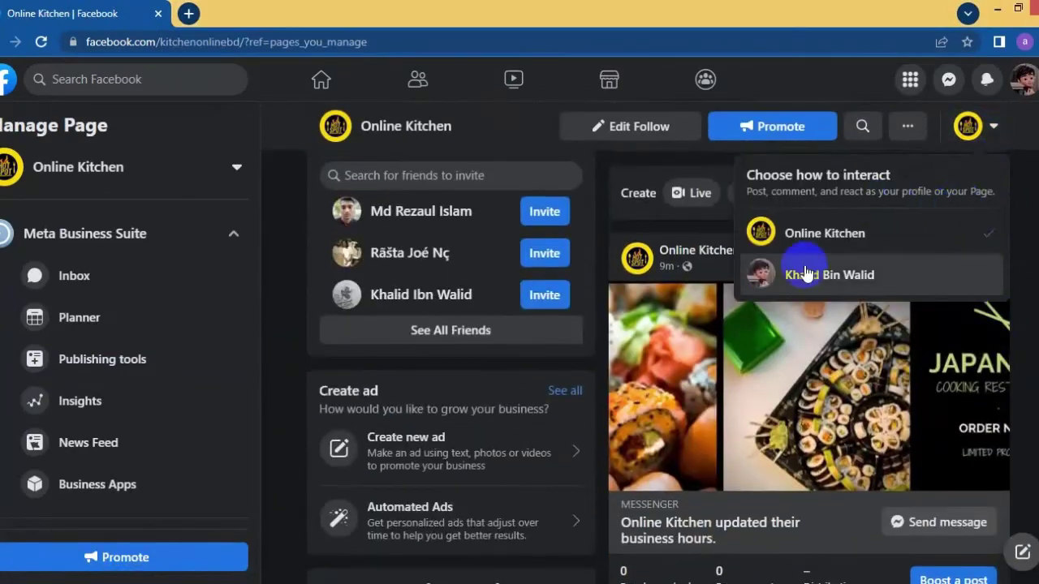
left_click(816, 273)
left_click(974, 560)
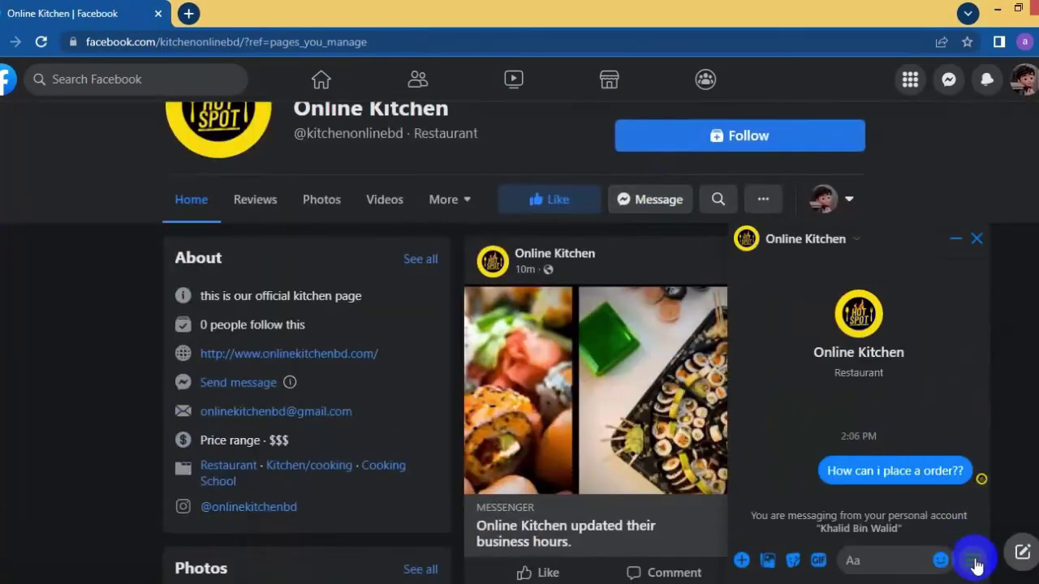
left_click(862, 513)
left_click_drag(771, 471, 832, 471)
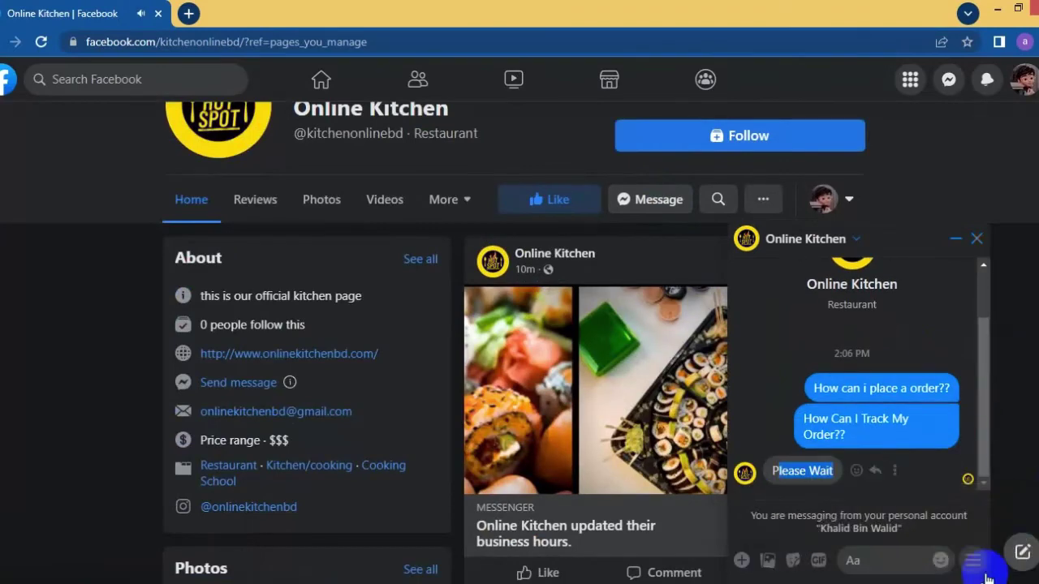
left_click(879, 488)
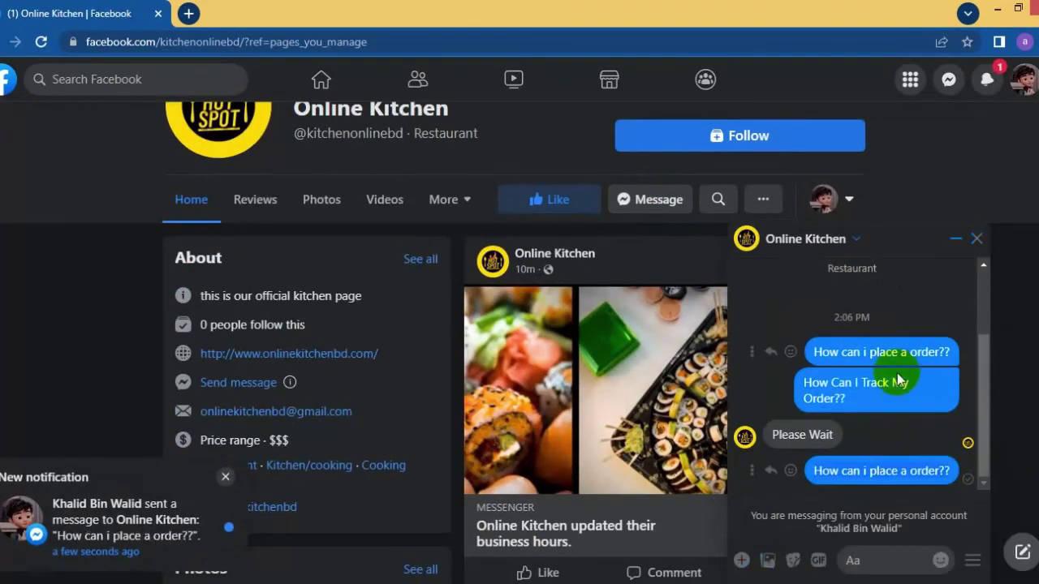